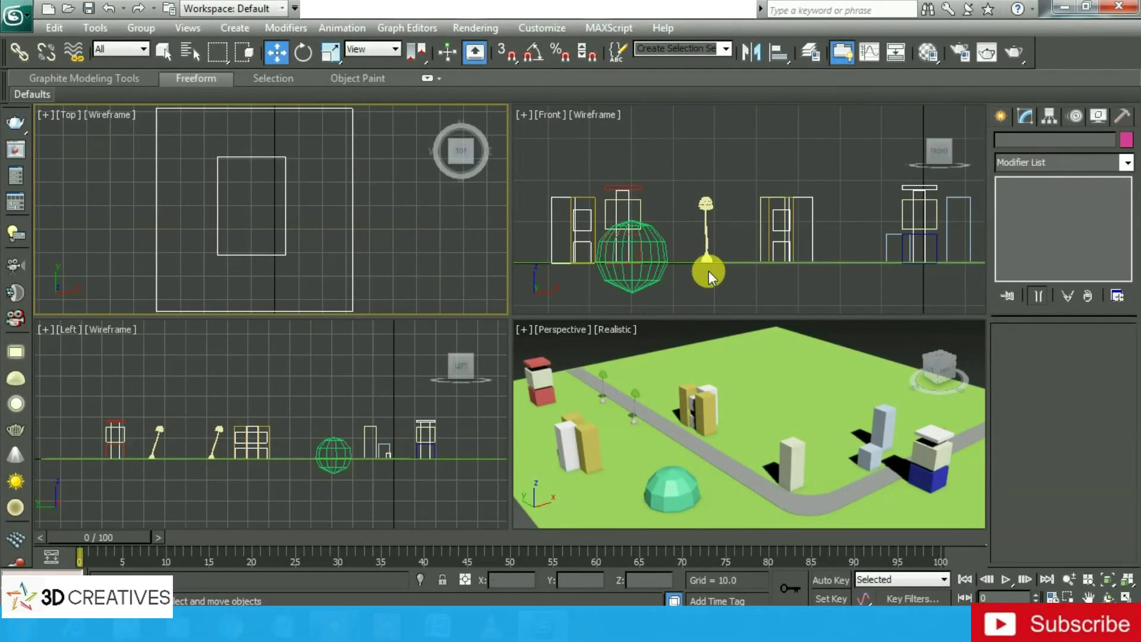
# Step: Cycle through the Front, Left and Perspective views, maximize Perspective and orbit the city
pyautogui.click(716, 290)
pyautogui.click(365, 390)
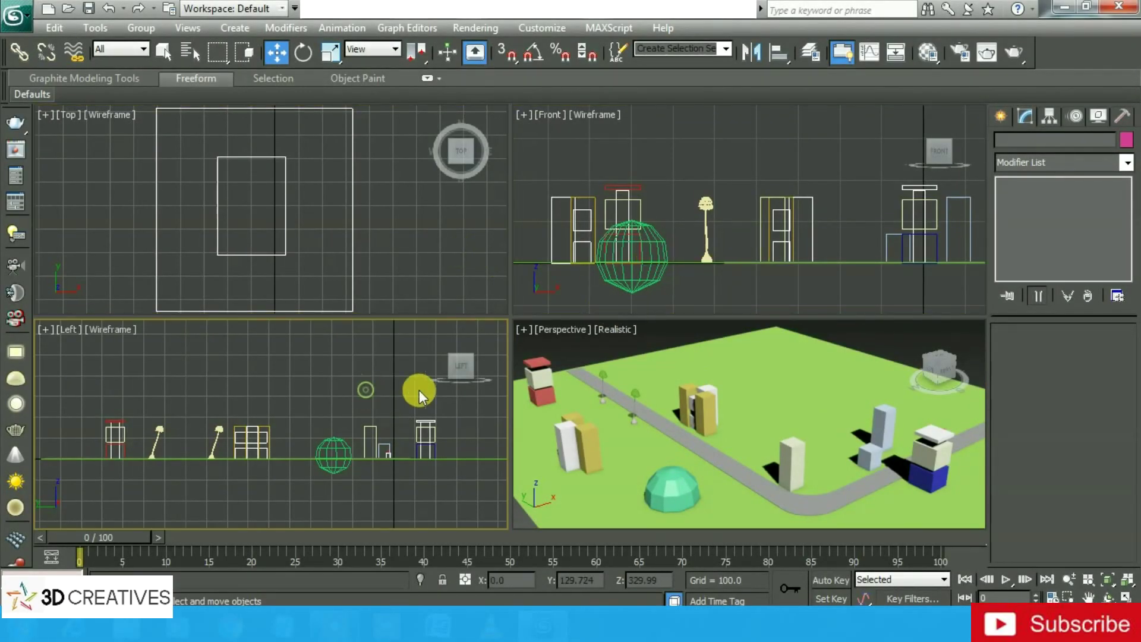
pyautogui.click(888, 337)
pyautogui.hotkey('alt', 'w')
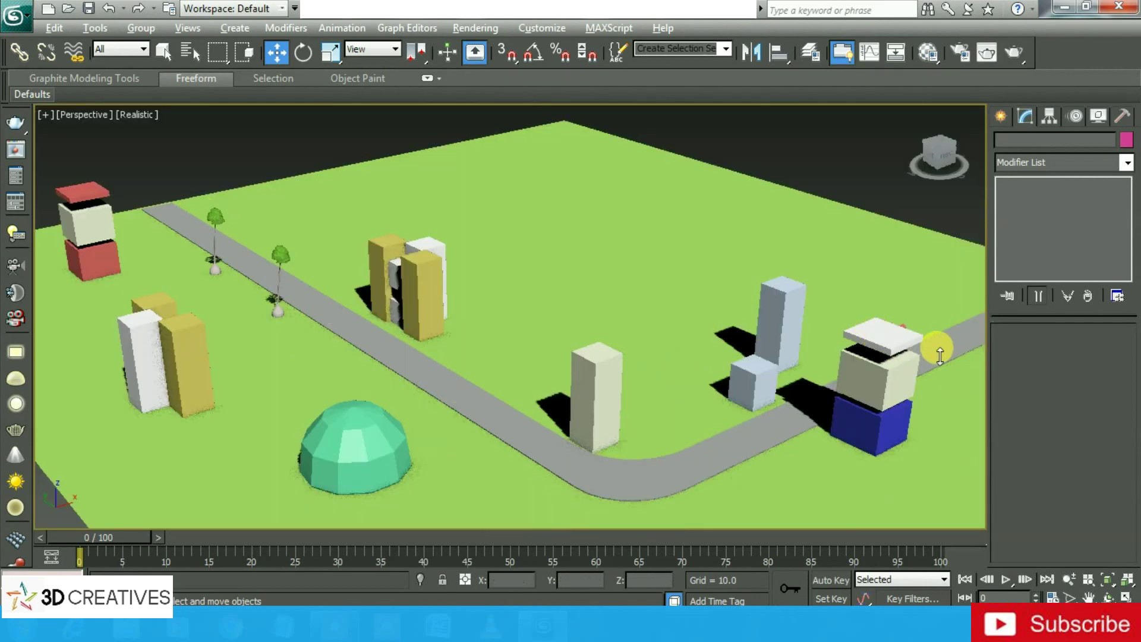
pyautogui.moveTo(524, 455)
pyautogui.keyDown('alt'); pyautogui.mouseDown(button='middle')
pyautogui.moveTo(489, 461)
pyautogui.moveTo(523, 437)
pyautogui.moveTo(655, 438)
pyautogui.moveTo(615, 453)
pyautogui.moveTo(545, 433)
pyautogui.moveTo(551, 441)
pyautogui.moveTo(532, 423)
pyautogui.moveTo(644, 435)
pyautogui.moveTo(667, 387)
pyautogui.moveTo(519, 382)
pyautogui.mouseUp(button='middle'); pyautogui.keyUp('alt')
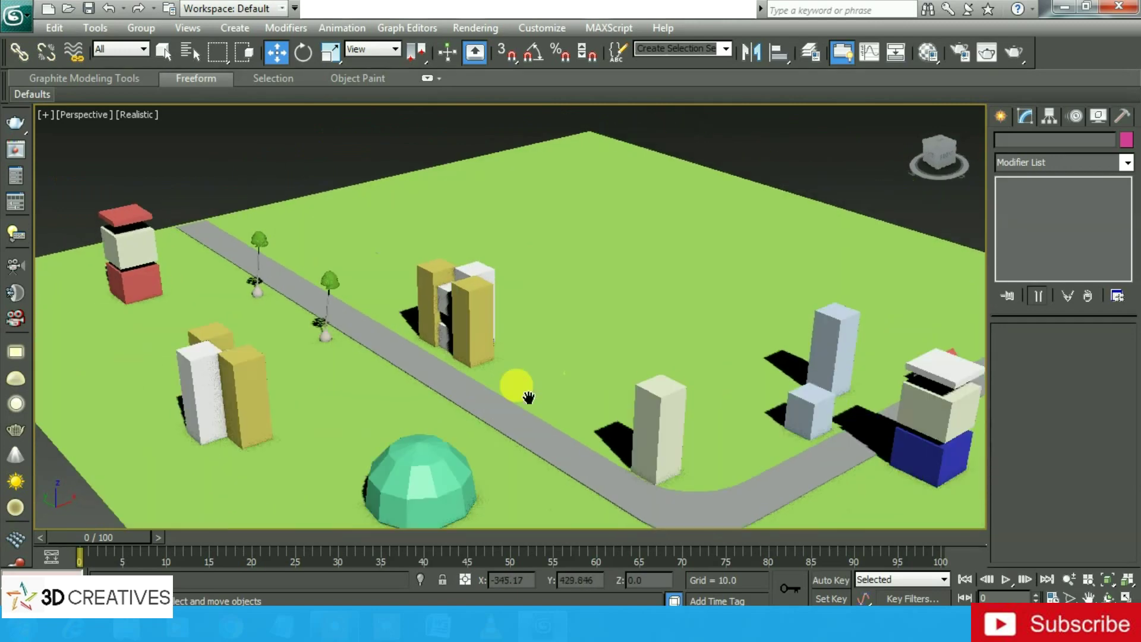
pyautogui.moveTo(676, 311); pyautogui.dragTo(675, 318, button='middle')
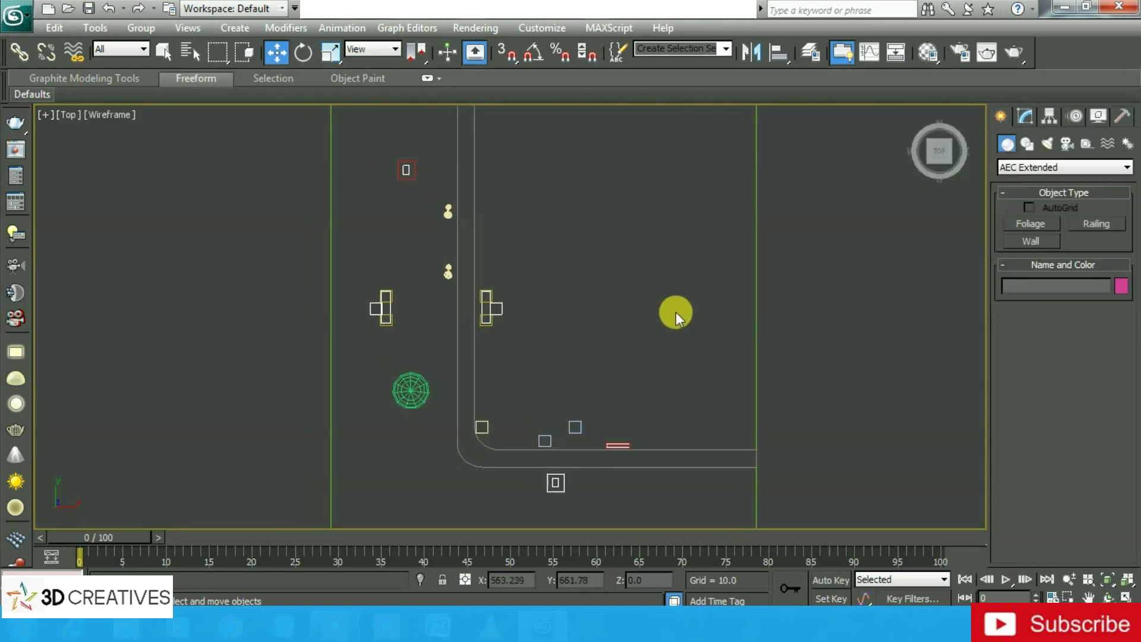
# Step: Draw a Line spline from the road's right end through the bend to its far end
pyautogui.click(1036, 145)
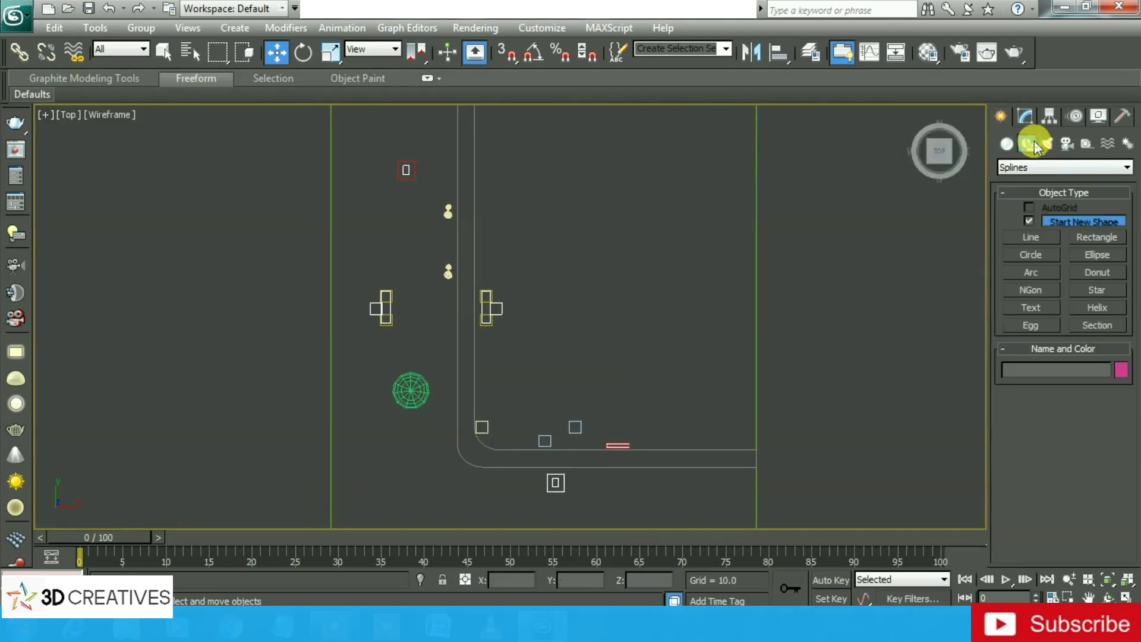
pyautogui.click(1036, 235)
pyautogui.moveTo(716, 385); pyautogui.dragTo(726, 425, button='middle')
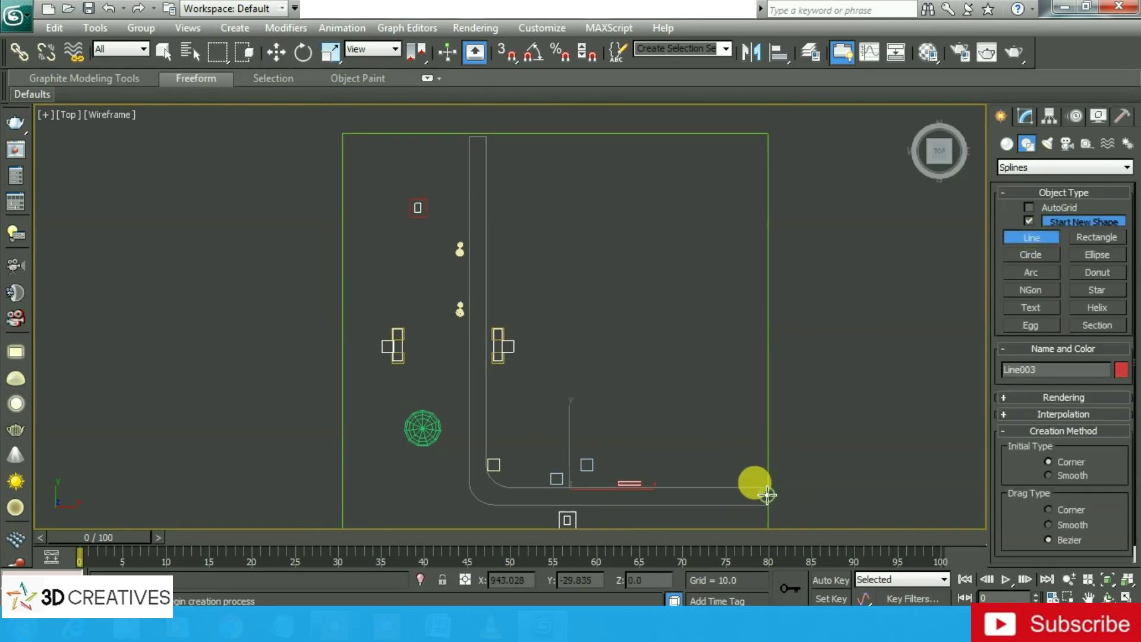
pyautogui.click(766, 495)
pyautogui.click(488, 494)
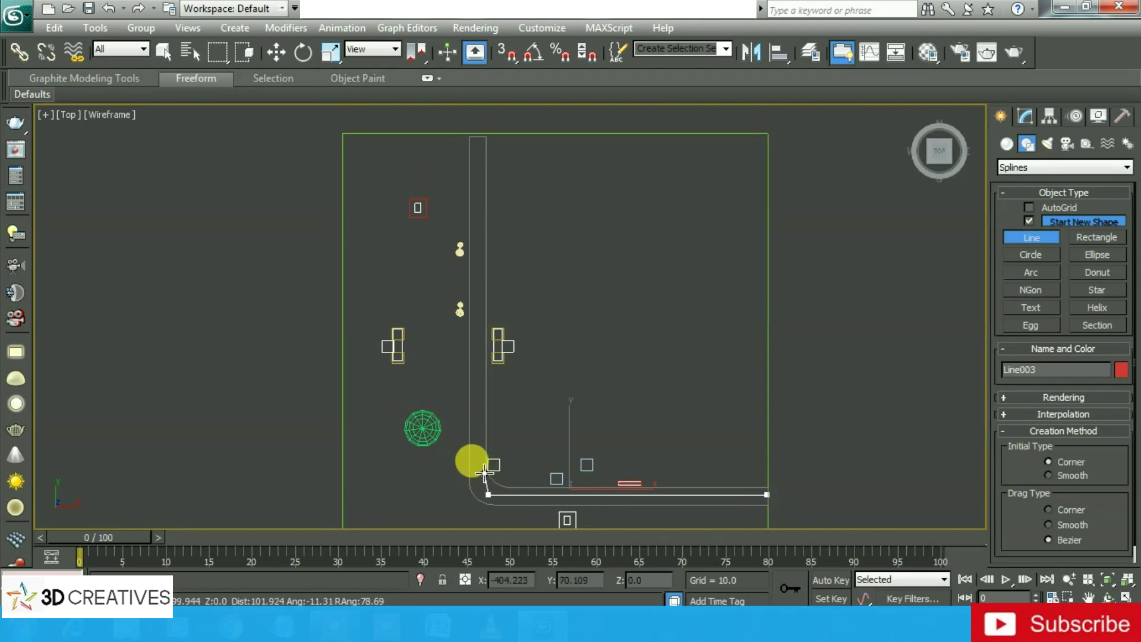
pyautogui.click(477, 467)
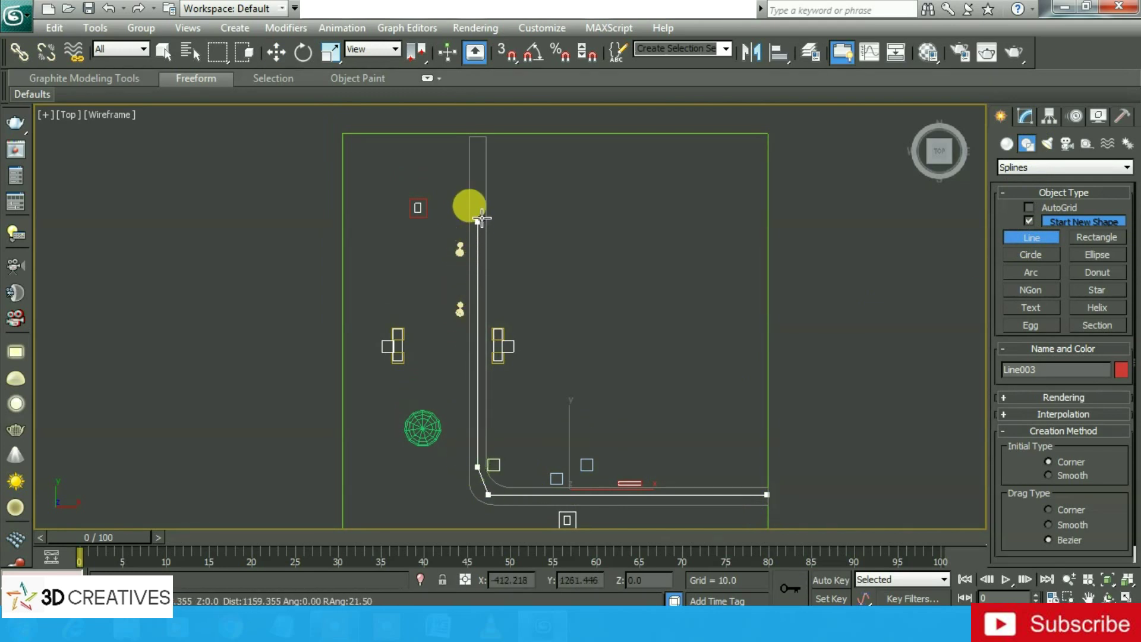
pyautogui.click(481, 137)
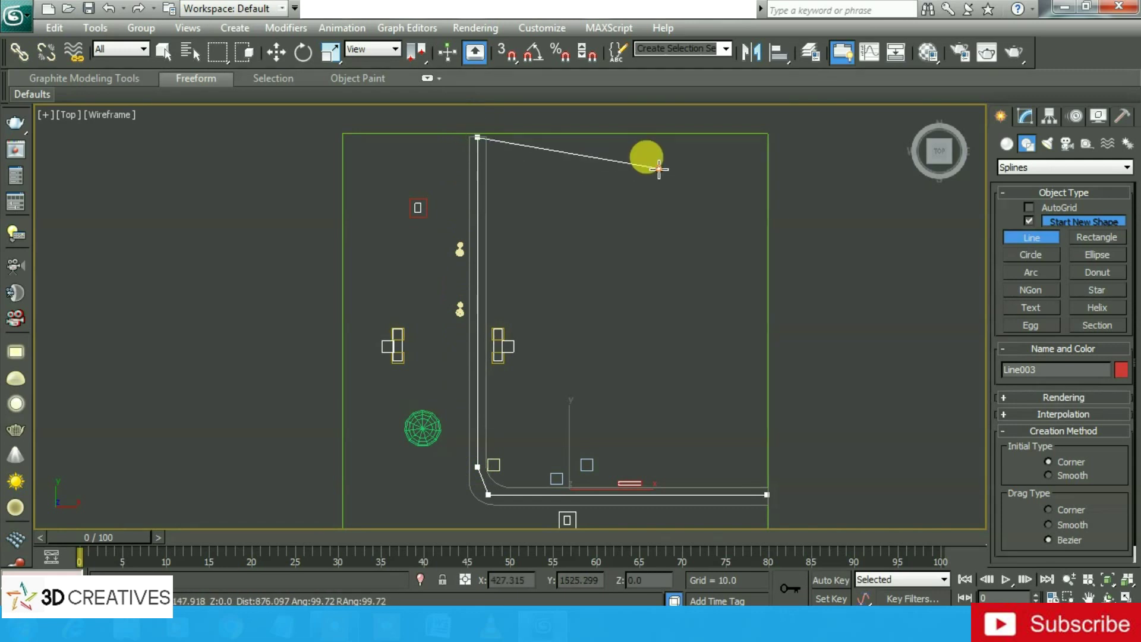
pyautogui.rightClick(657, 168)
pyautogui.hotkey('alt', 'w')
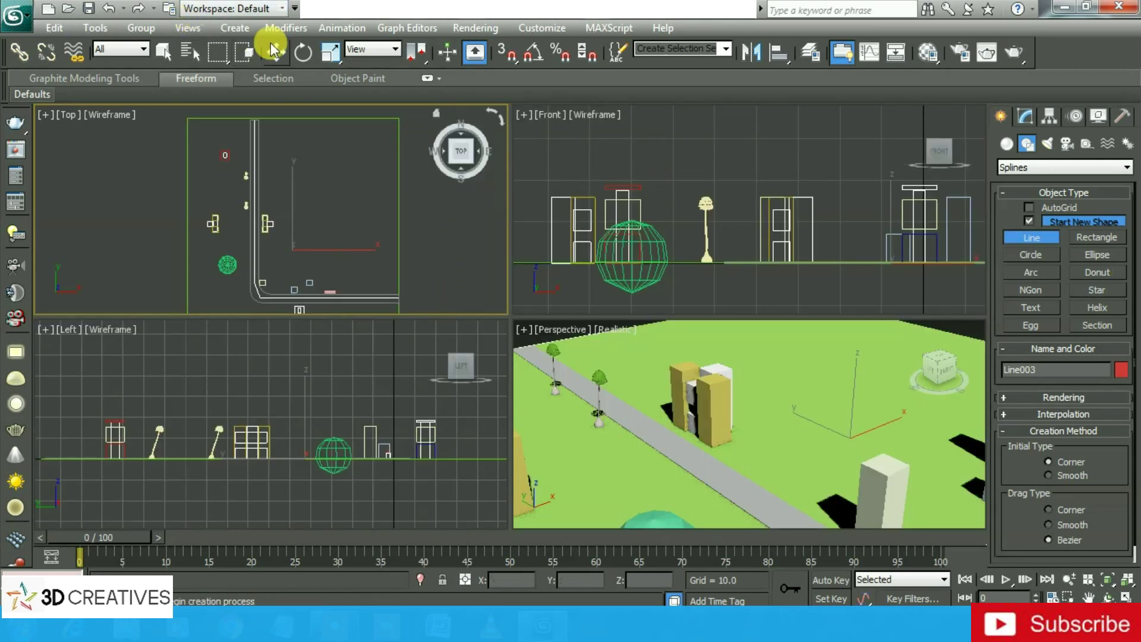
# Step: Move the road line up slightly on Y in the Front view
pyautogui.click(278, 51)
pyautogui.click(816, 200)
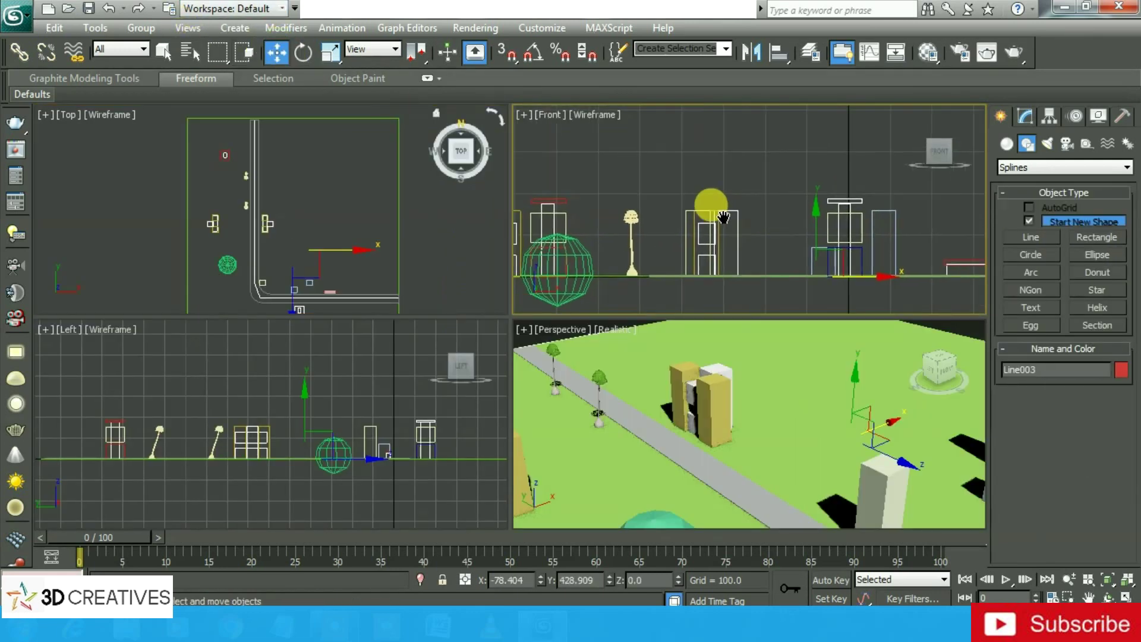
pyautogui.rightClick(690, 215)
pyautogui.click(868, 187)
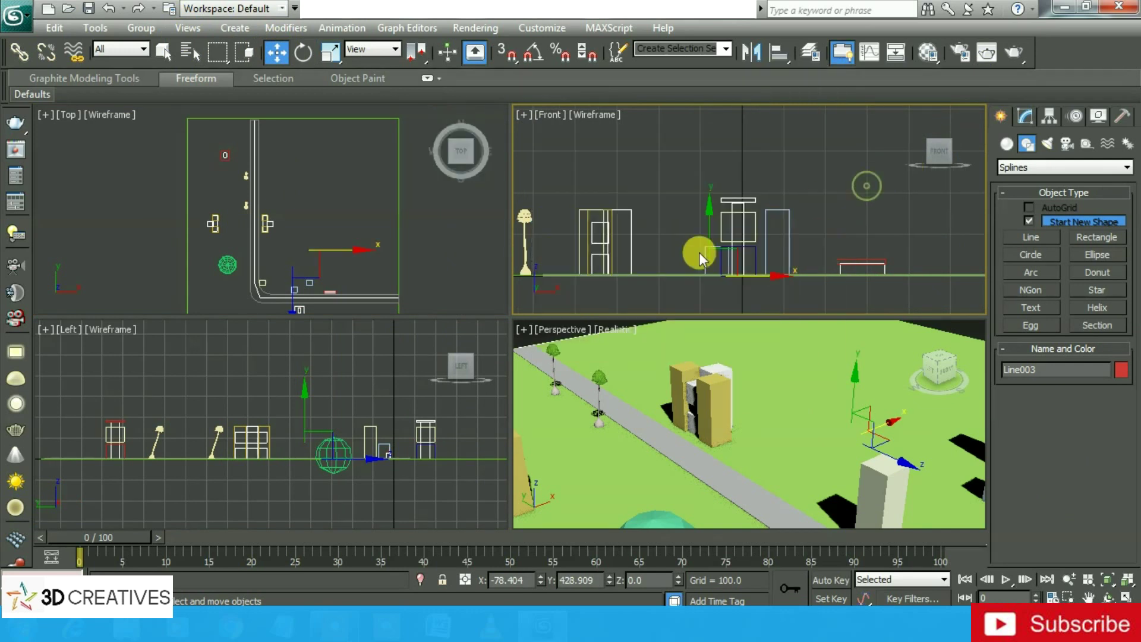
pyautogui.moveTo(696, 251); pyautogui.dragTo(707, 218)
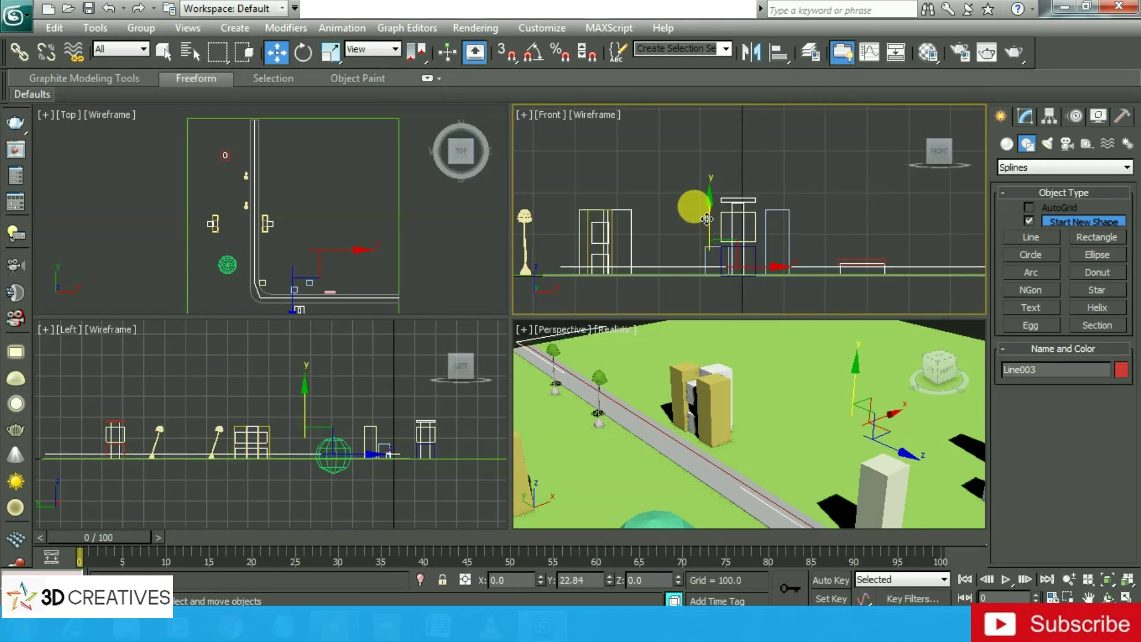
# Step: Change the line's object colour to pale yellow and view it in Perspective
pyautogui.click(1120, 373)
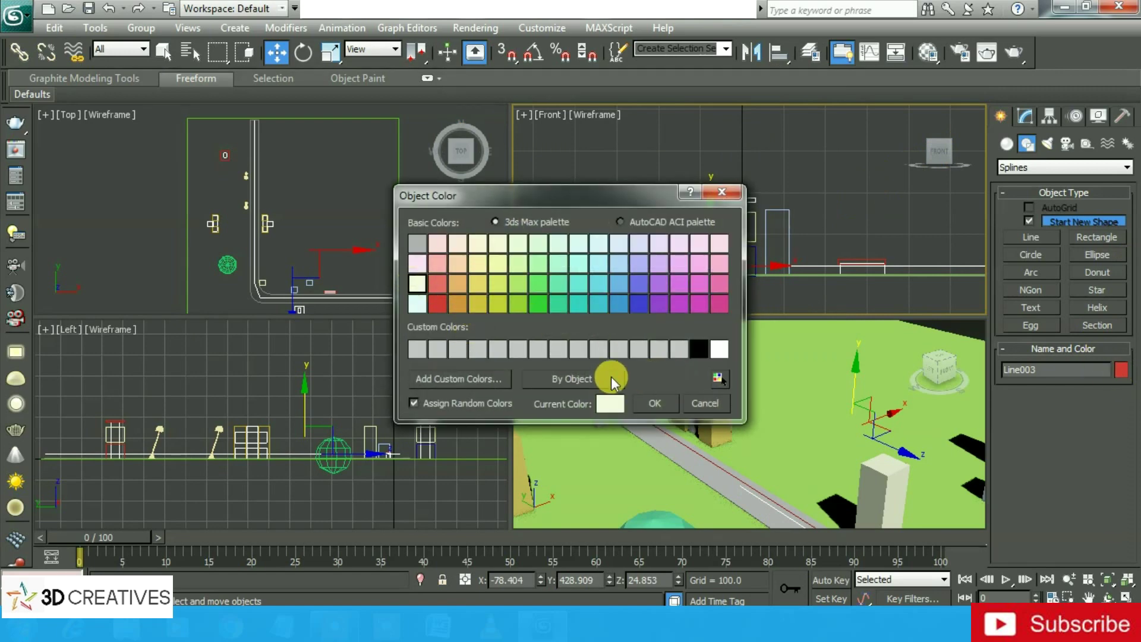
pyautogui.click(654, 403)
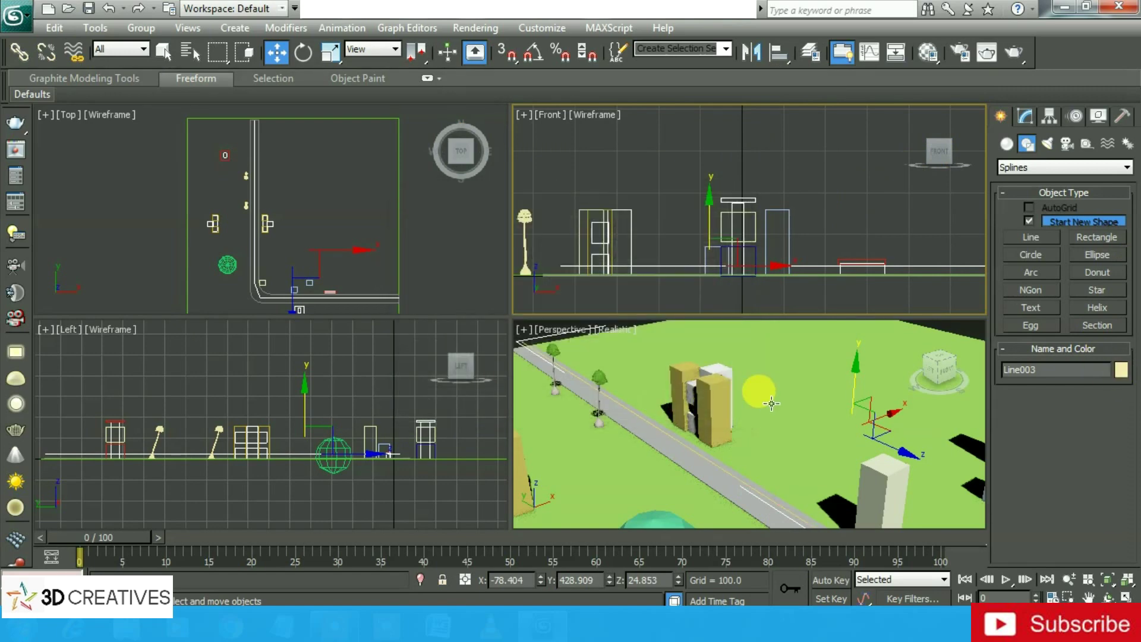
pyautogui.hotkey('alt', 'w')
pyautogui.click(768, 405)
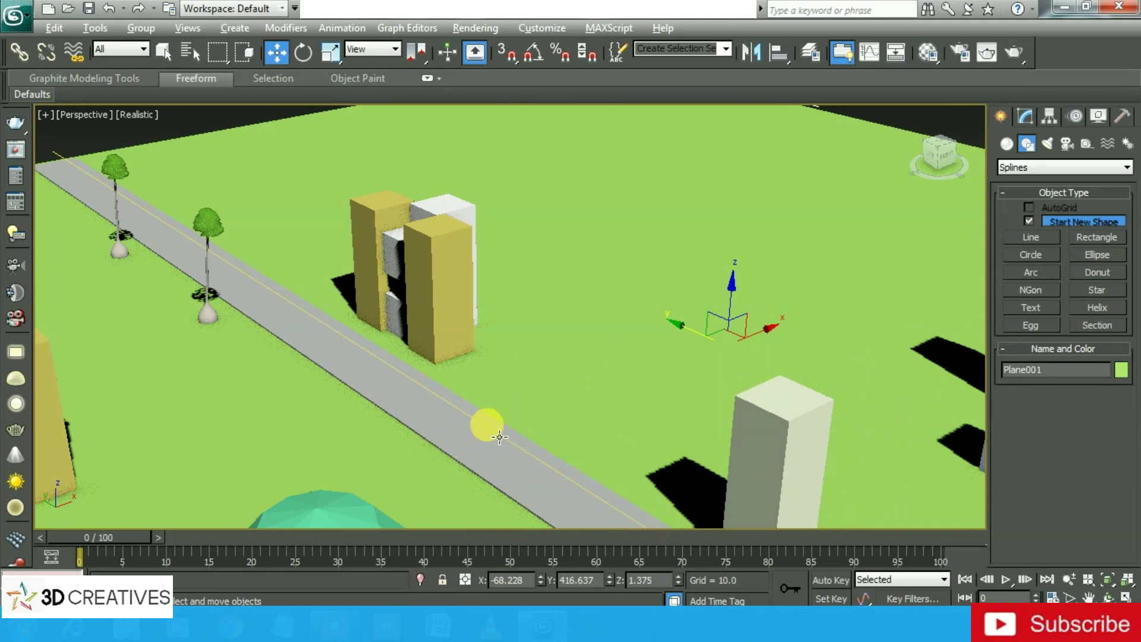
pyautogui.click(536, 451)
pyautogui.moveTo(470, 473)
pyautogui.keyDown('alt'); pyautogui.mouseDown(button='middle')
pyautogui.moveTo(440, 448)
pyautogui.moveTo(451, 466)
pyautogui.mouseUp(button='middle'); pyautogui.keyUp('alt')
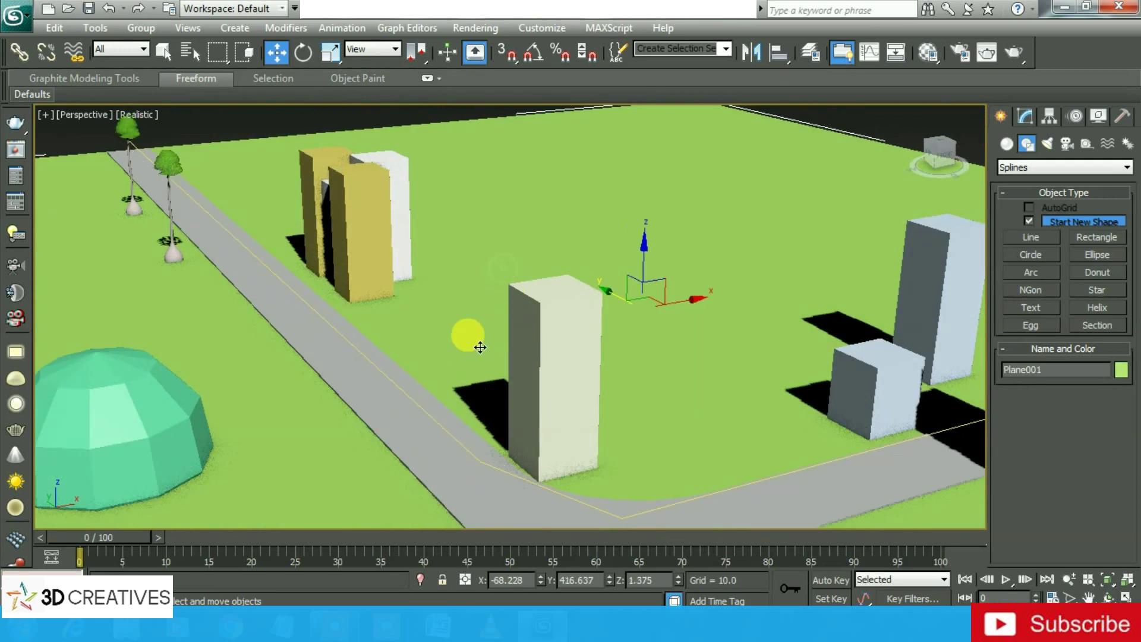
# Step: Select both corner vertices of Line003 at the road's bend in Vertex mode
pyautogui.click(1030, 118)
pyautogui.click(1026, 197)
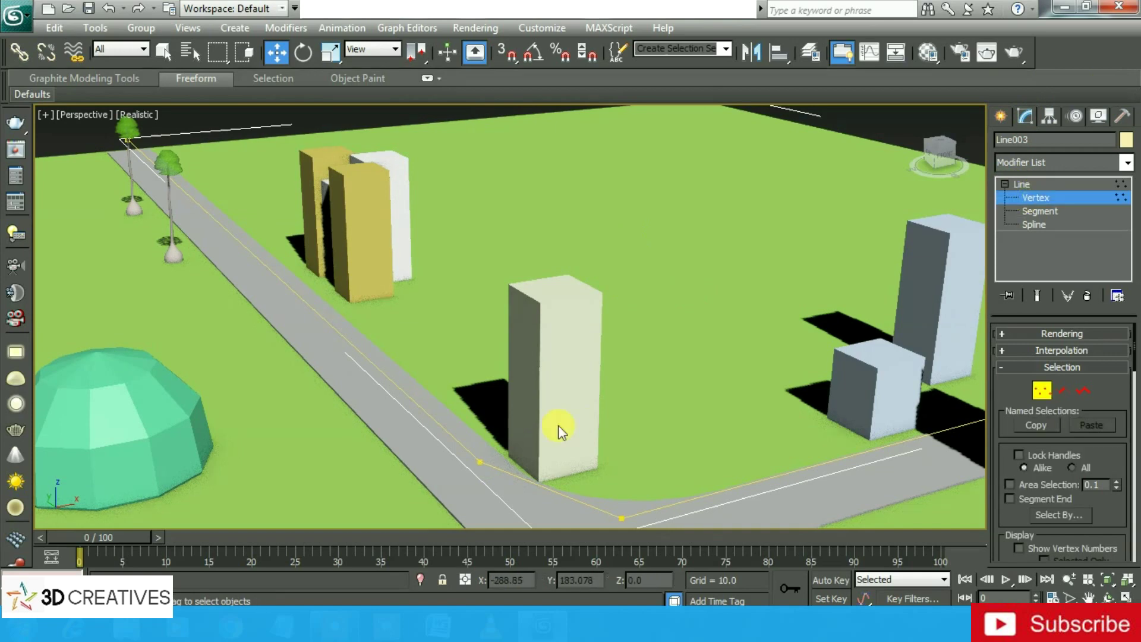
pyautogui.click(479, 459)
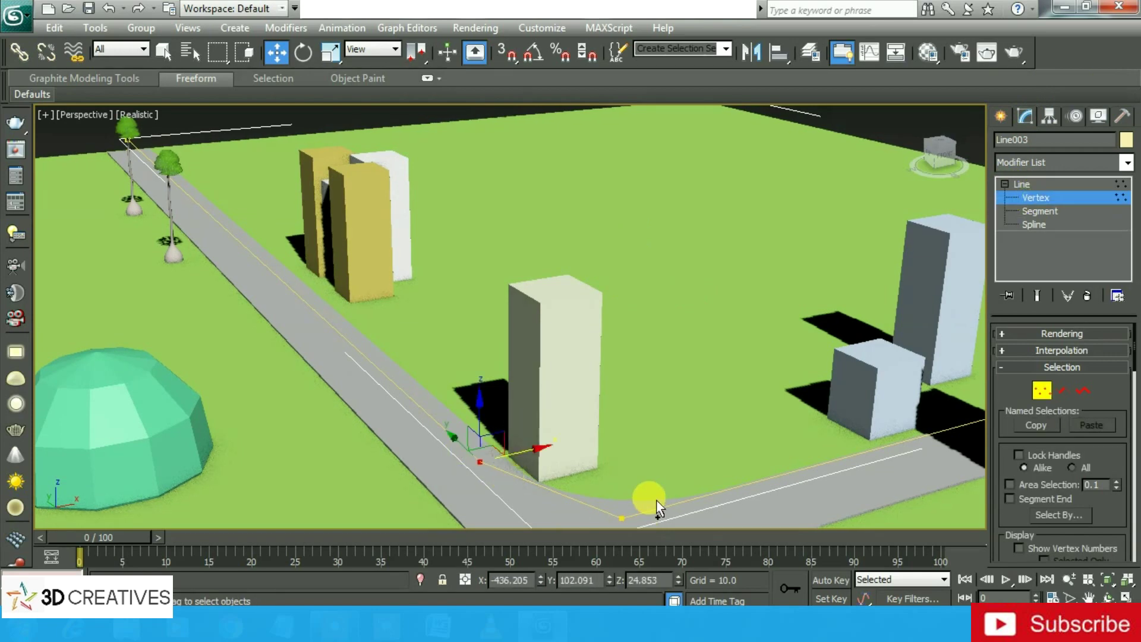
pyautogui.hotkey('alt', 'w')
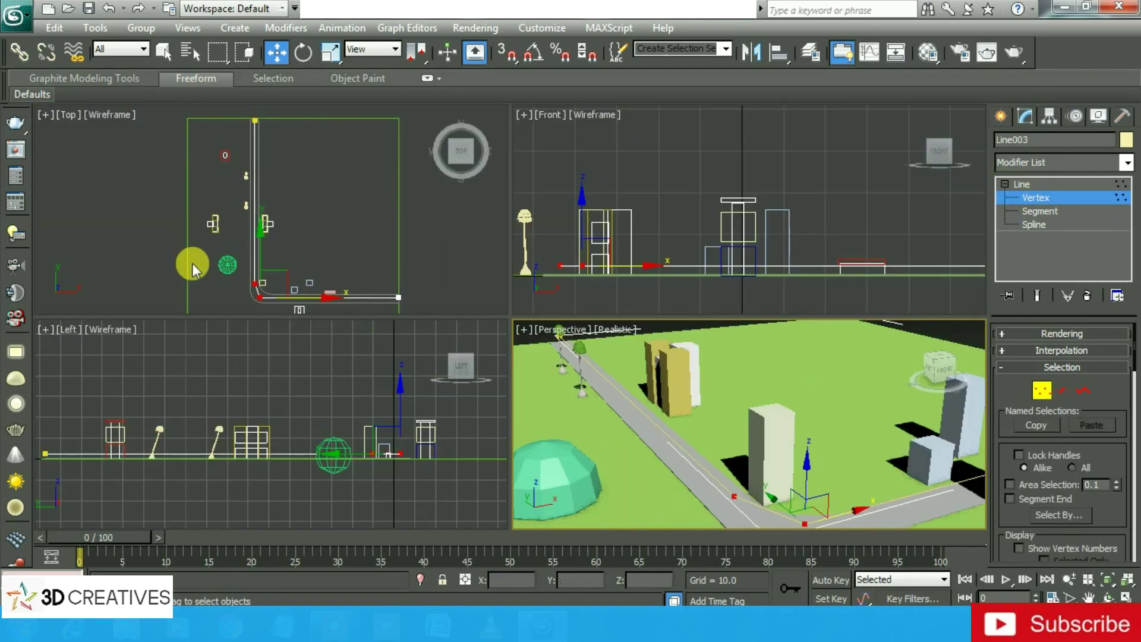
pyautogui.moveTo(192, 260)
pyautogui.mouseDown(button='middle')
pyautogui.moveTo(310, 285)
pyautogui.moveTo(250, 158)
pyautogui.moveTo(285, 185)
pyautogui.mouseUp(button='middle')
pyautogui.scroll(5, 231, 260)
pyautogui.click(217, 207)
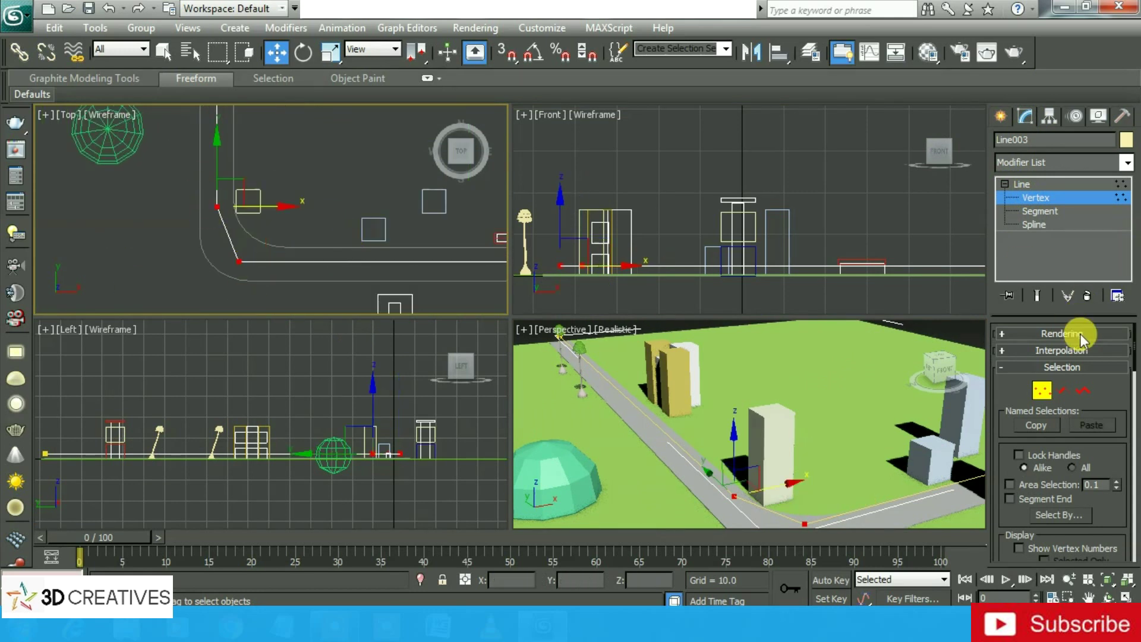
# Step: Fillet the two selected corners into a rounded curve and exit Vertex mode
pyautogui.moveTo(1135, 350); pyautogui.dragTo(1135, 475)
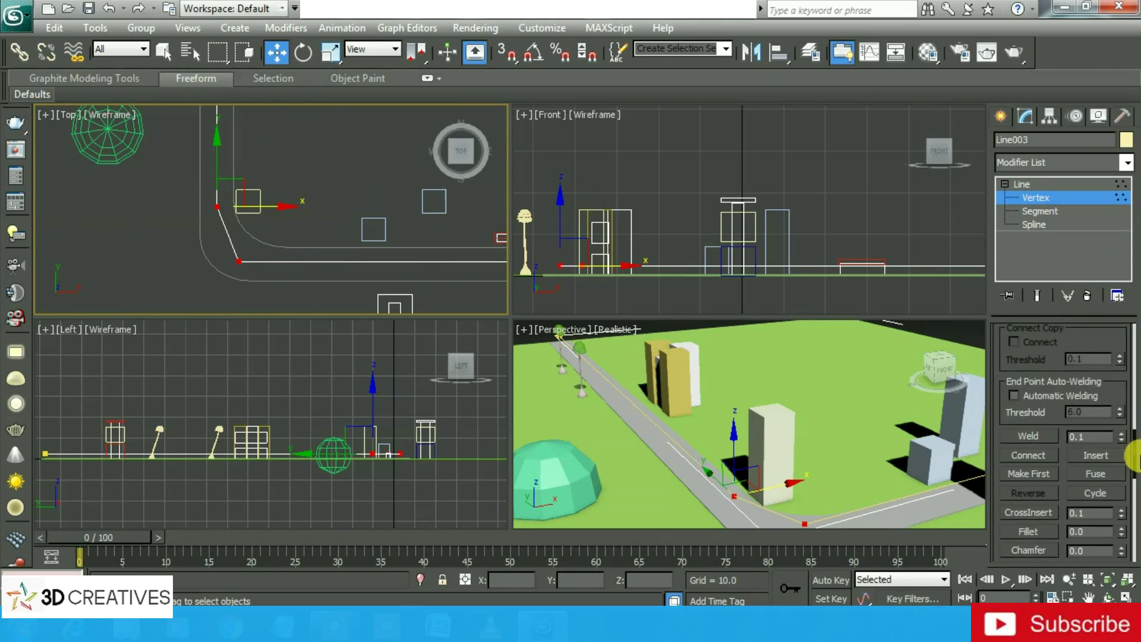
pyautogui.click(1036, 438)
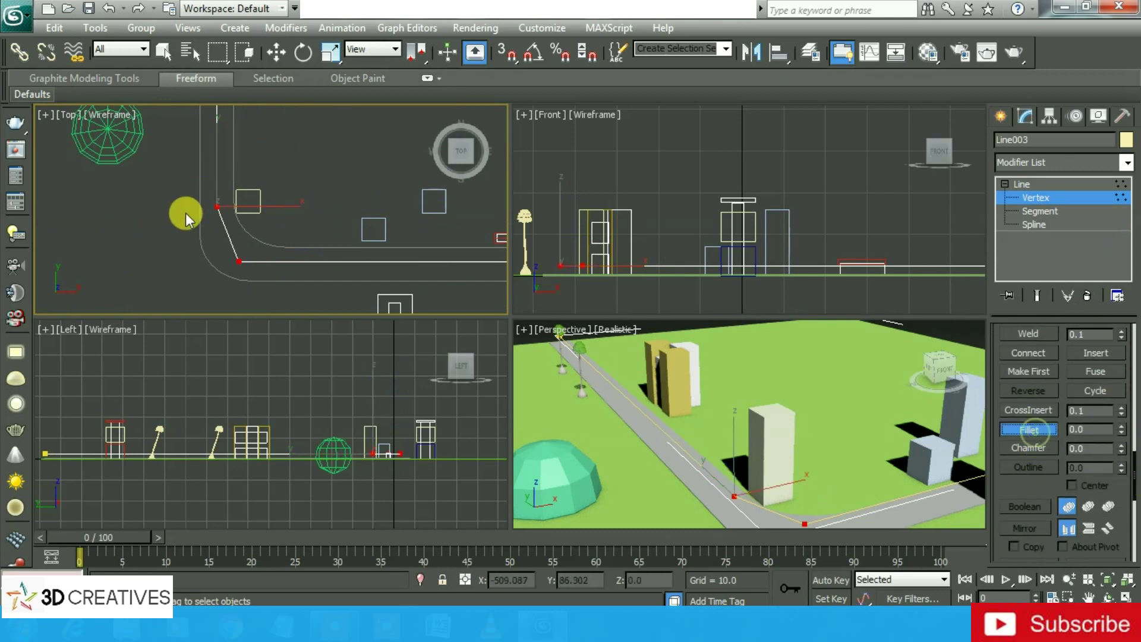
pyautogui.moveTo(217, 207); pyautogui.dragTo(211, 189)
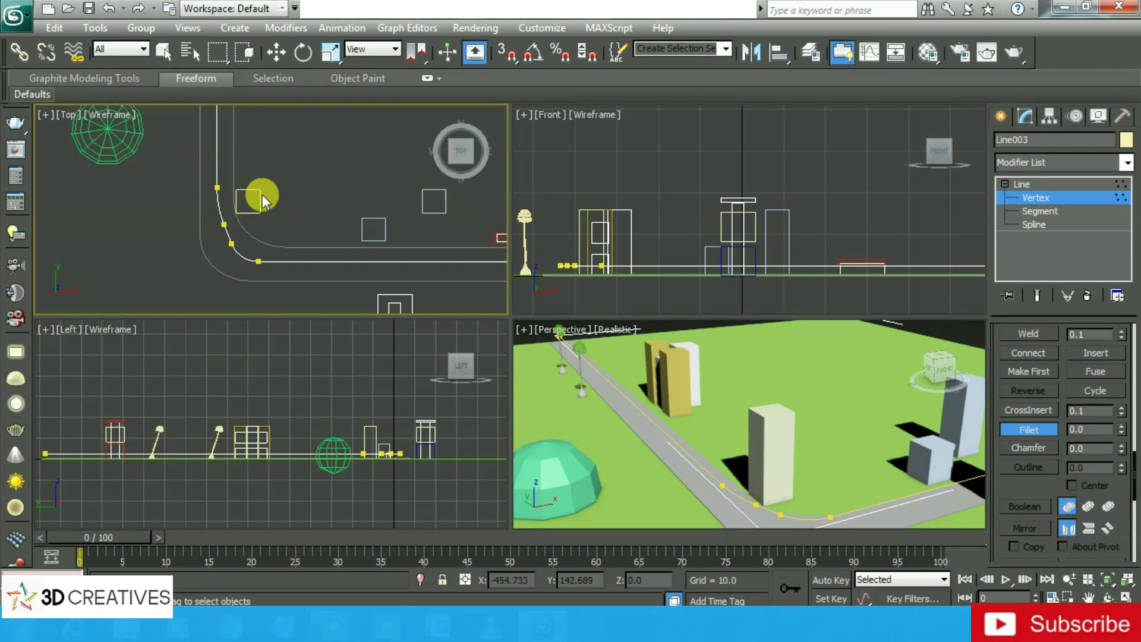
pyautogui.click(1060, 194)
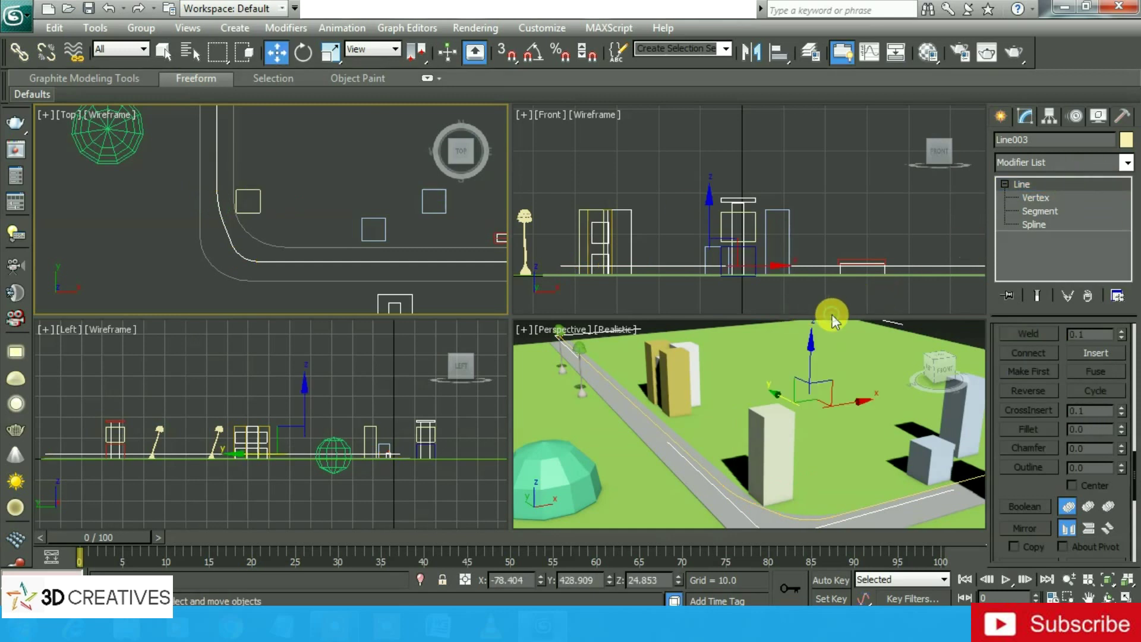
# Step: Zoom and pan the Top view to frame the whole filleted road line
pyautogui.hotkey('alt', 'w')
pyautogui.scroll(-2, 441, 359)
pyautogui.scroll(-2, 425, 398)
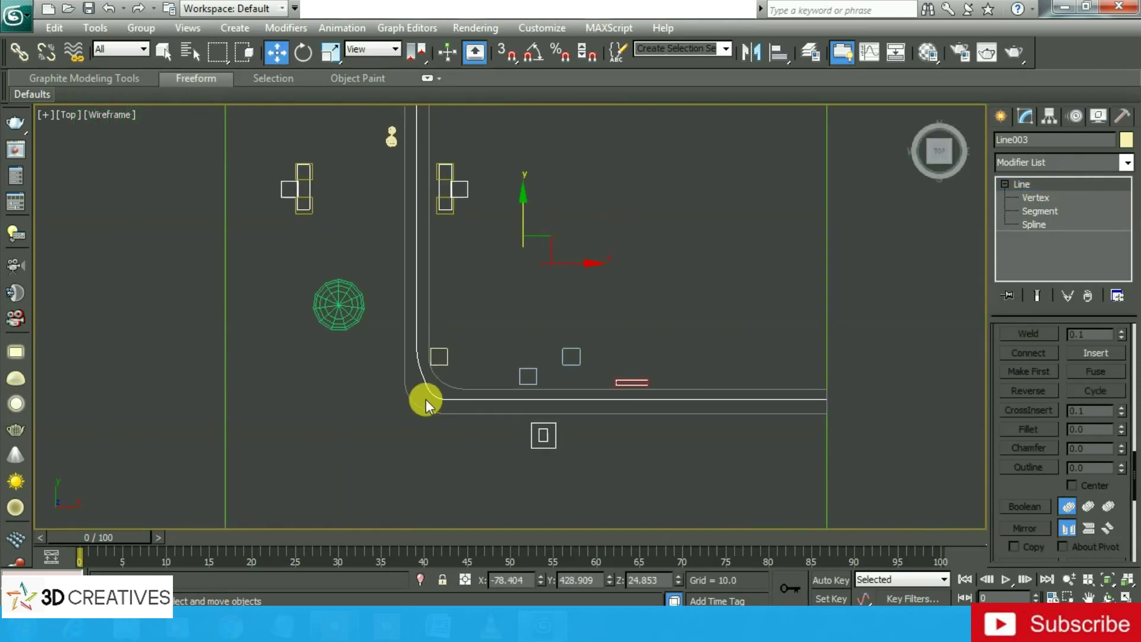
pyautogui.moveTo(438, 184); pyautogui.dragTo(437, 312, button='middle')
pyautogui.scroll(-2, 420, 288)
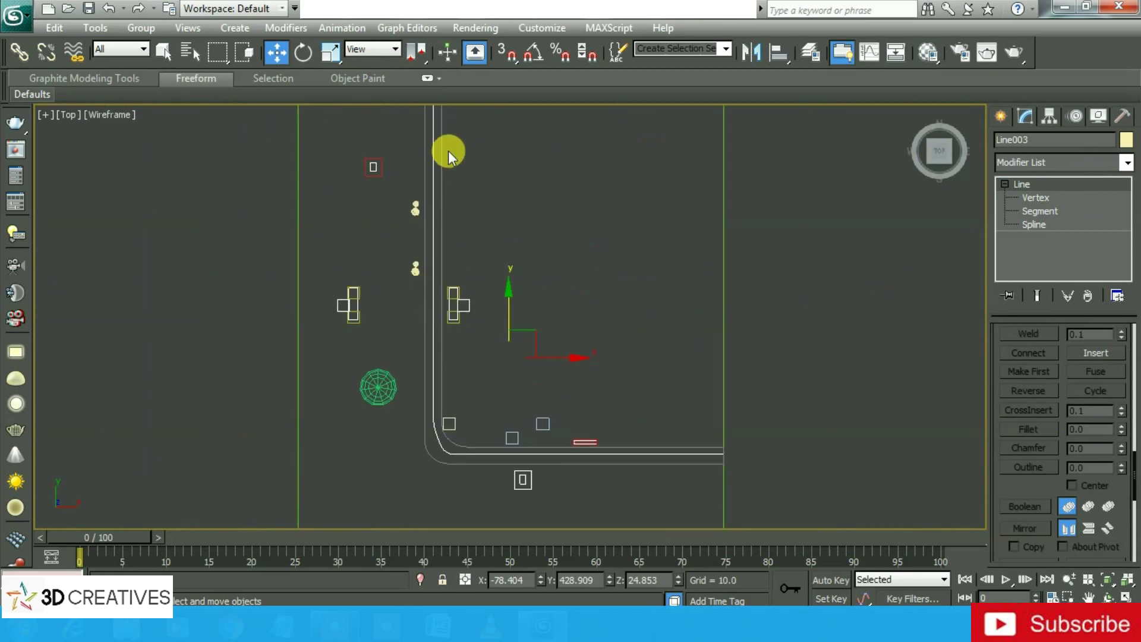
pyautogui.moveTo(448, 152); pyautogui.dragTo(413, 178, button='middle')
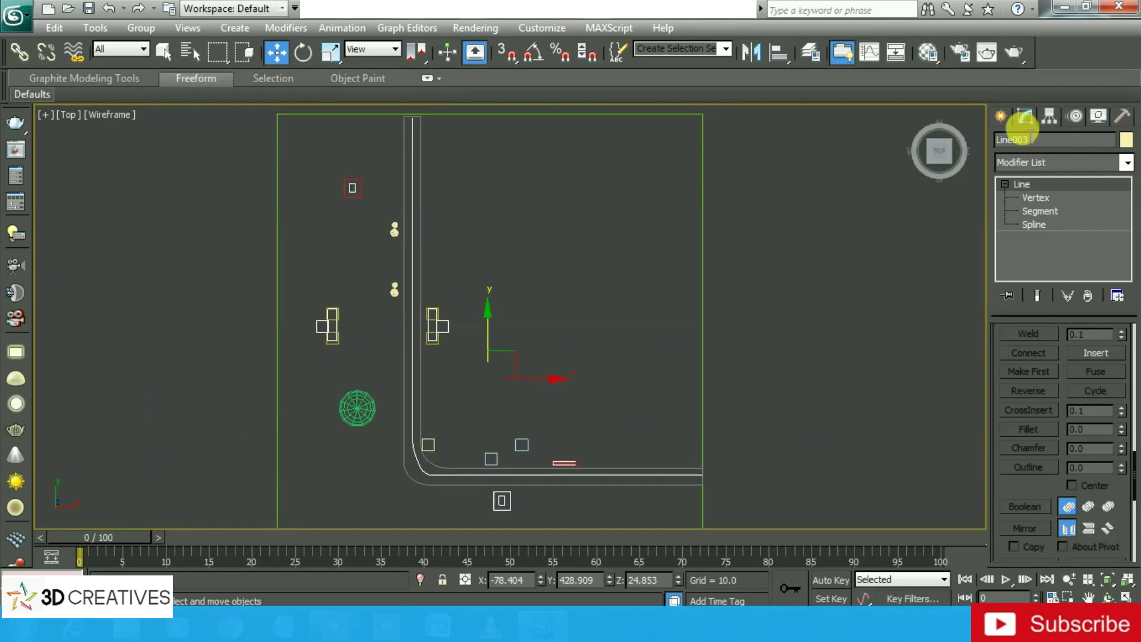
pyautogui.click(998, 117)
pyautogui.hotkey('alt', 'w')
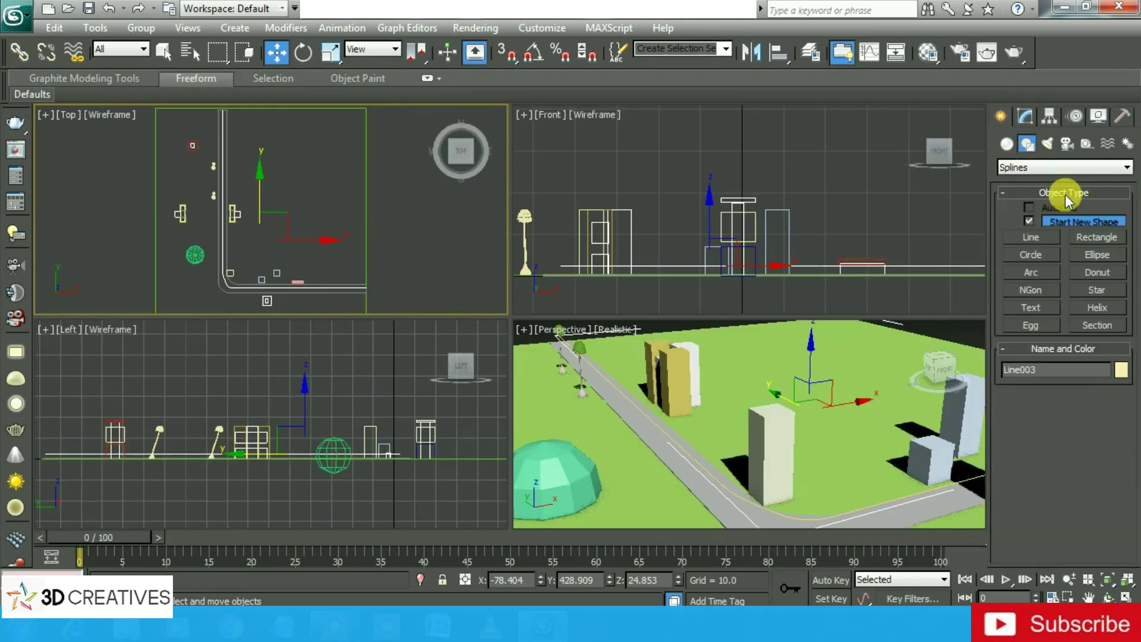
# Step: Create a Standard Free camera near the road corner in the Top view
pyautogui.click(1067, 145)
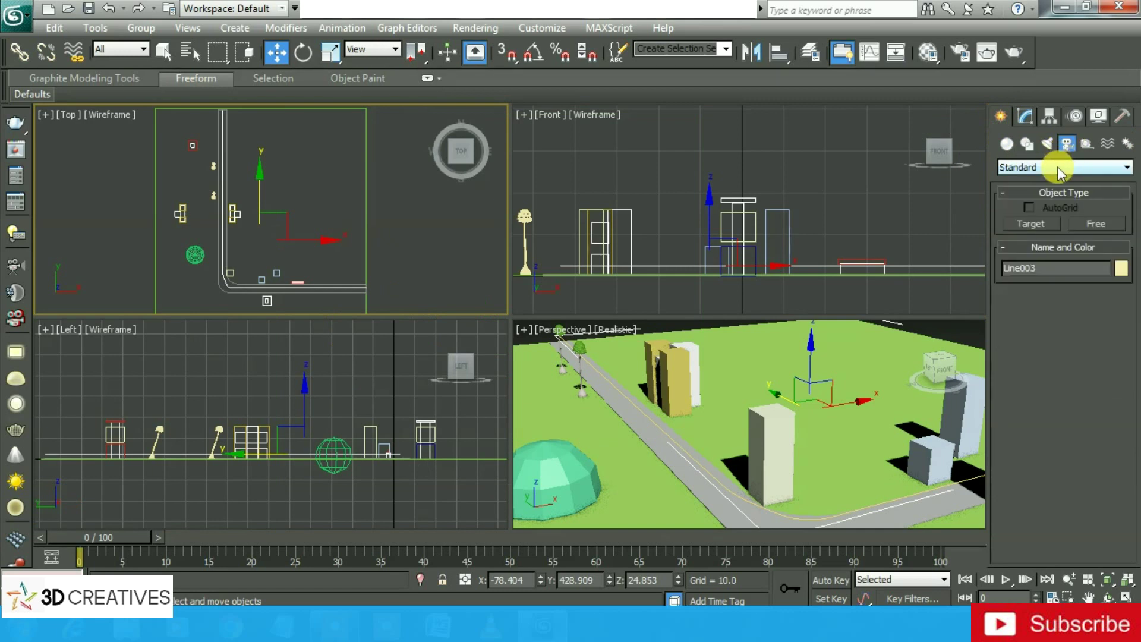
pyautogui.click(1057, 166)
pyautogui.click(1093, 226)
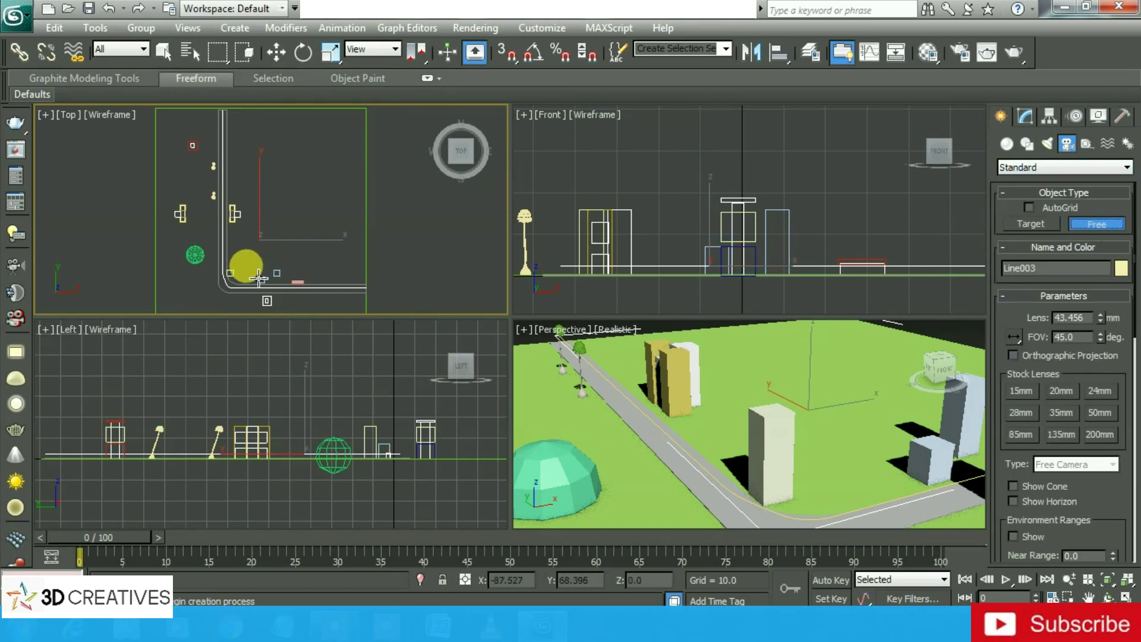
pyautogui.click(332, 249)
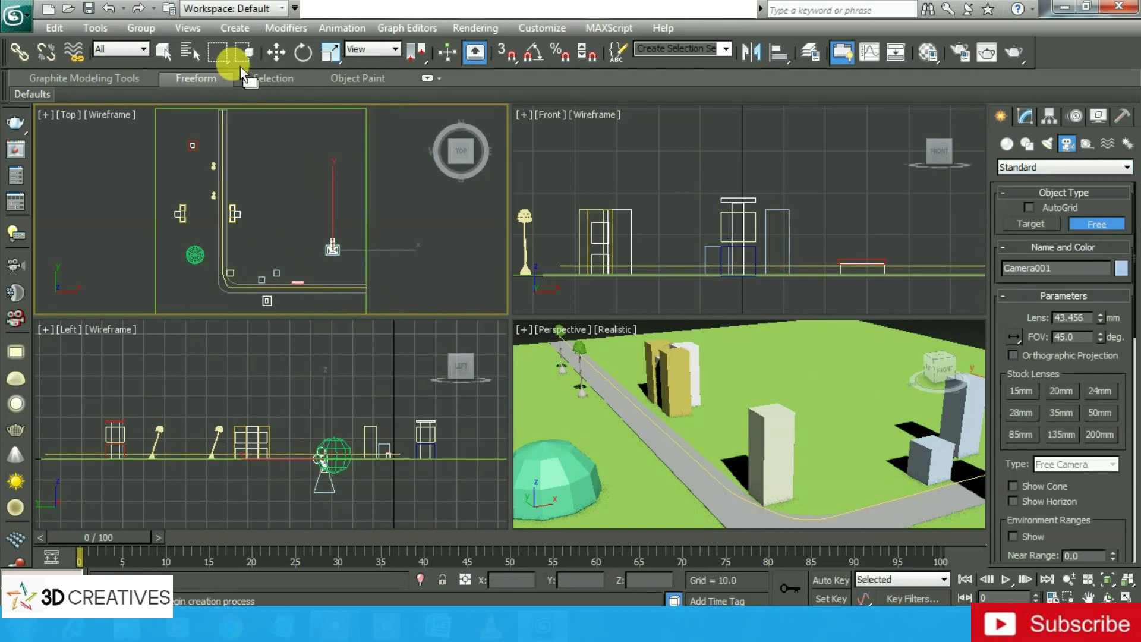
# Step: Move Camera001 high above the ground along Y in the Left view
pyautogui.click(276, 53)
pyautogui.scroll(3, 298, 398)
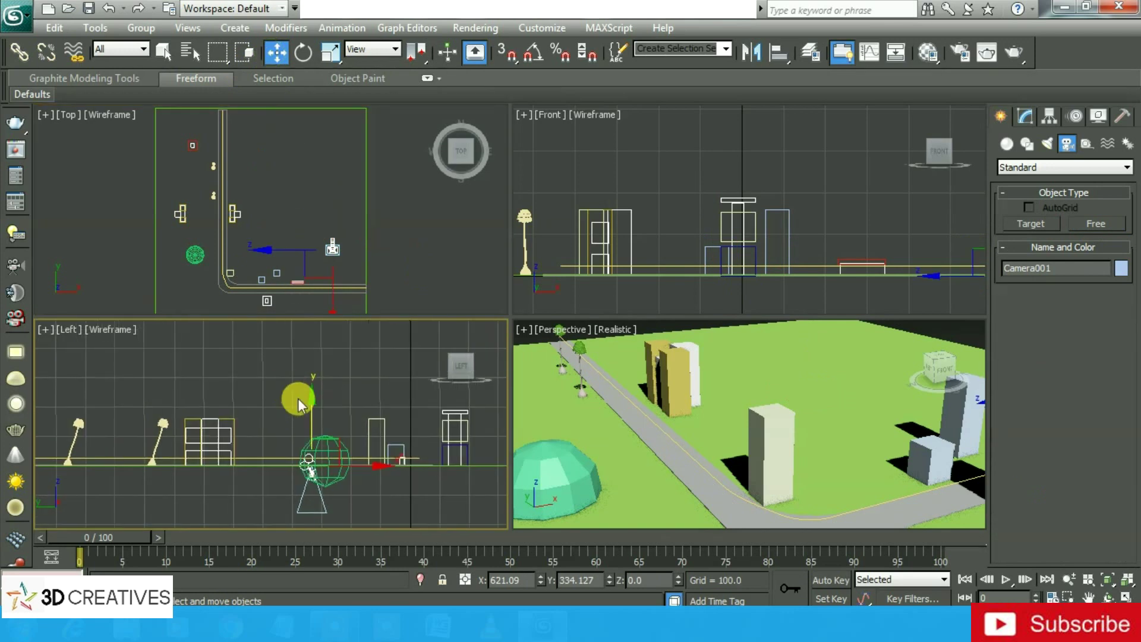
pyautogui.moveTo(335, 404); pyautogui.dragTo(260, 387, button='middle')
pyautogui.moveTo(222, 382); pyautogui.dragTo(234, 293)
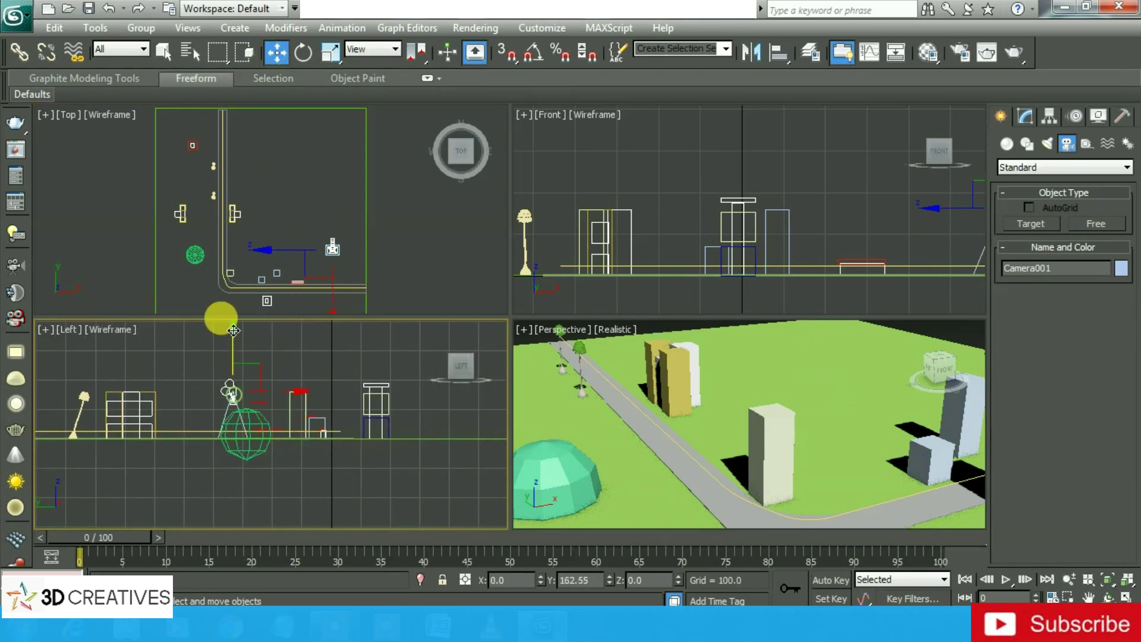
pyautogui.scroll(-3, 735, 184)
pyautogui.moveTo(586, 222)
pyautogui.mouseDown(button='middle')
pyautogui.moveTo(761, 186)
pyautogui.moveTo(748, 205)
pyautogui.mouseUp(button='middle')
pyautogui.scroll(-2, 747, 217)
# Step: Rotate Camera001 90° with Angle Snap in the maximized Front view
pyautogui.hotkey('alt', 'w')
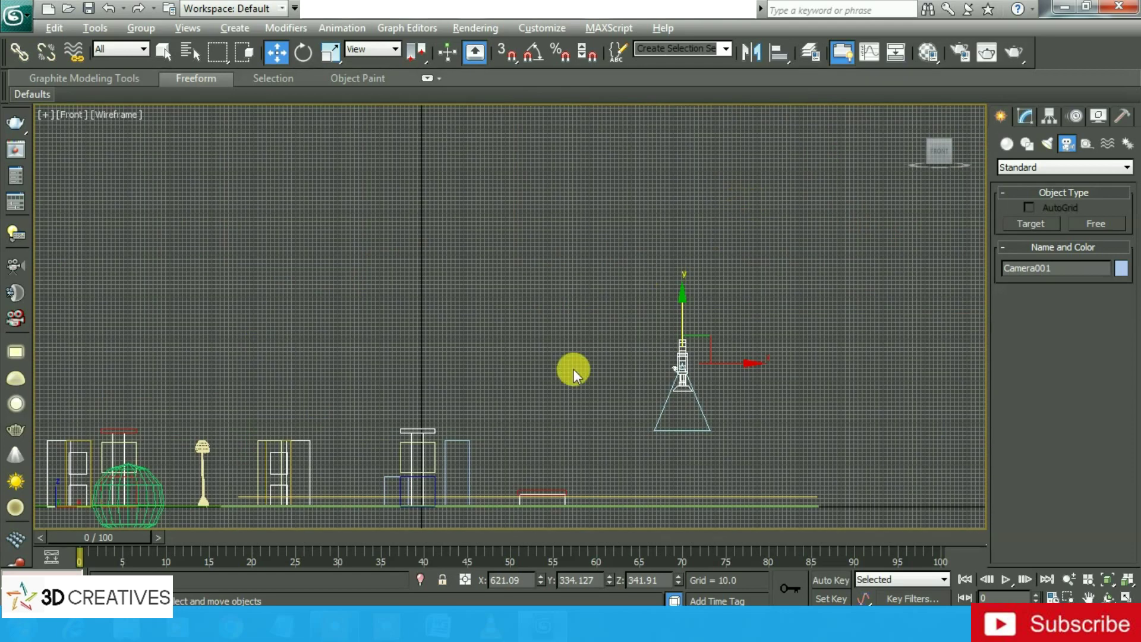
pyautogui.moveTo(573, 369); pyautogui.dragTo(651, 341, button='middle')
pyautogui.moveTo(798, 326); pyautogui.dragTo(750, 287, button='middle')
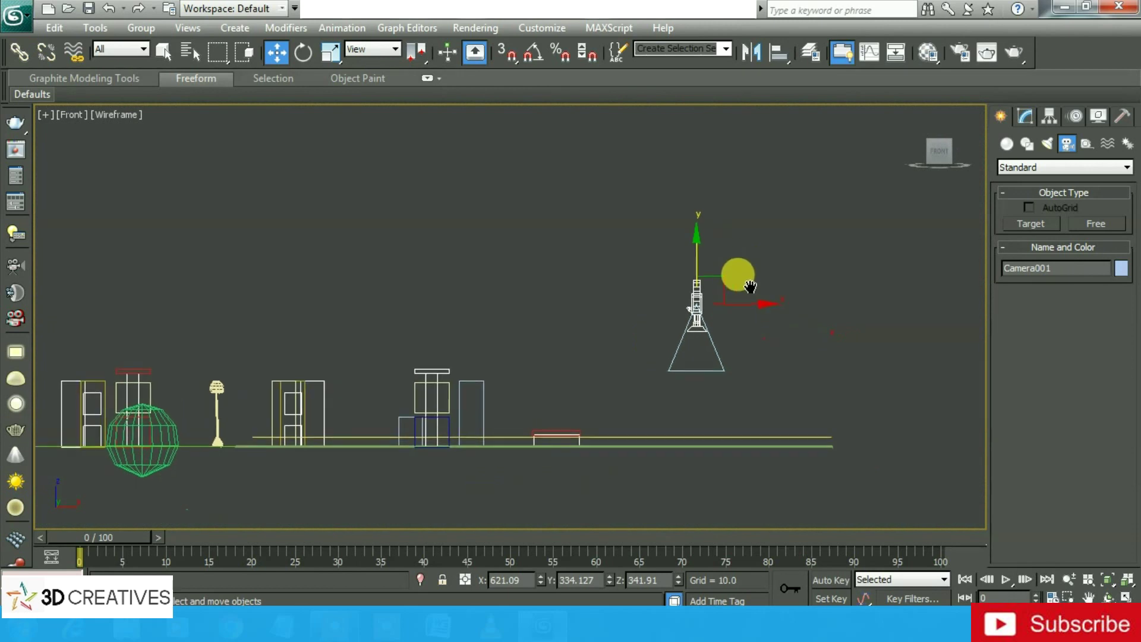
pyautogui.click(303, 52)
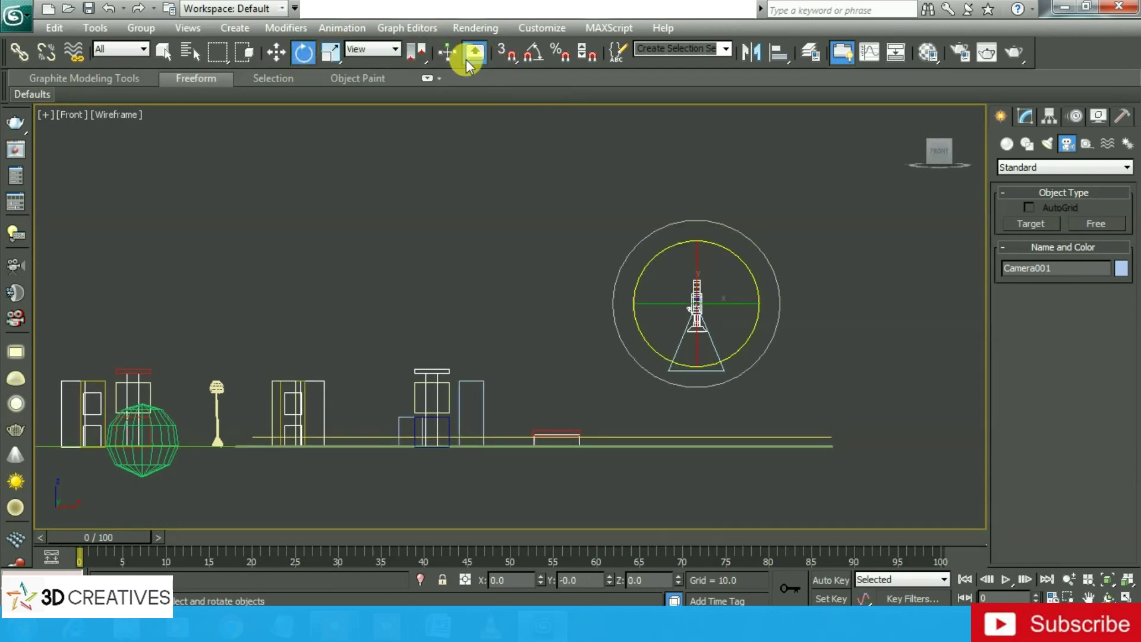
pyautogui.click(533, 53)
pyautogui.rightClick(533, 52)
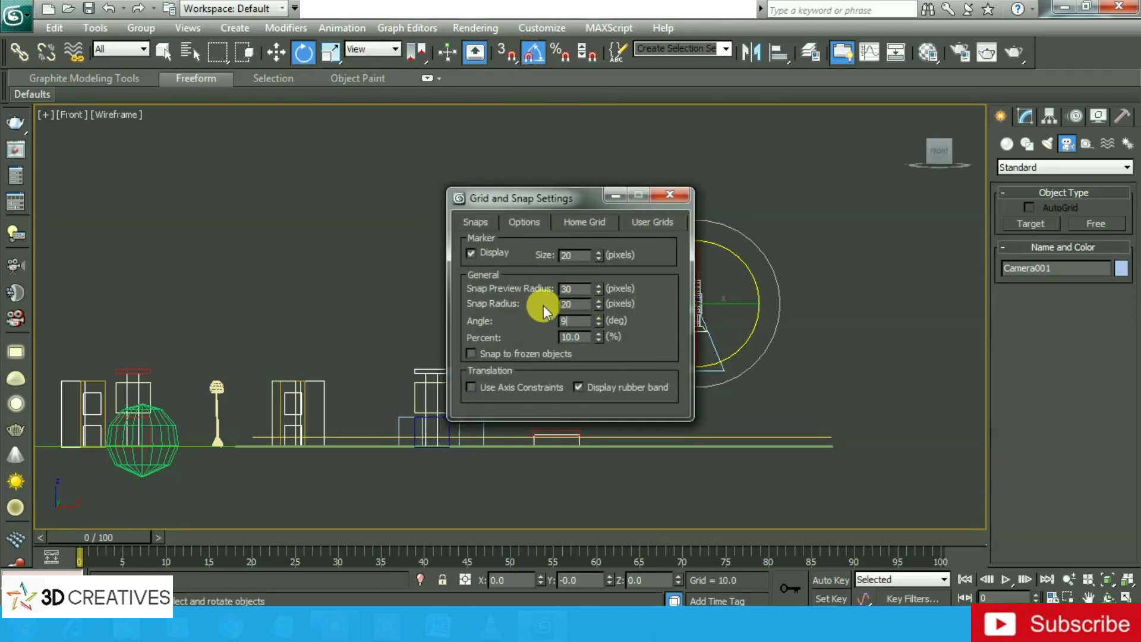
pyautogui.click(679, 195)
pyautogui.moveTo(706, 231); pyautogui.dragTo(711, 232)
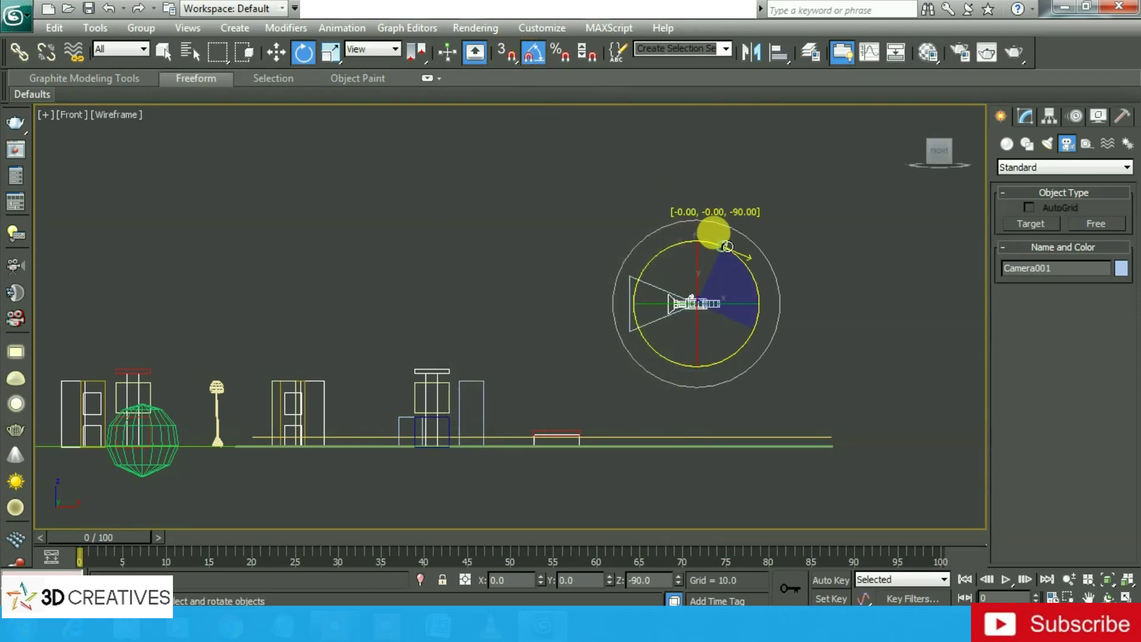
pyautogui.click(533, 54)
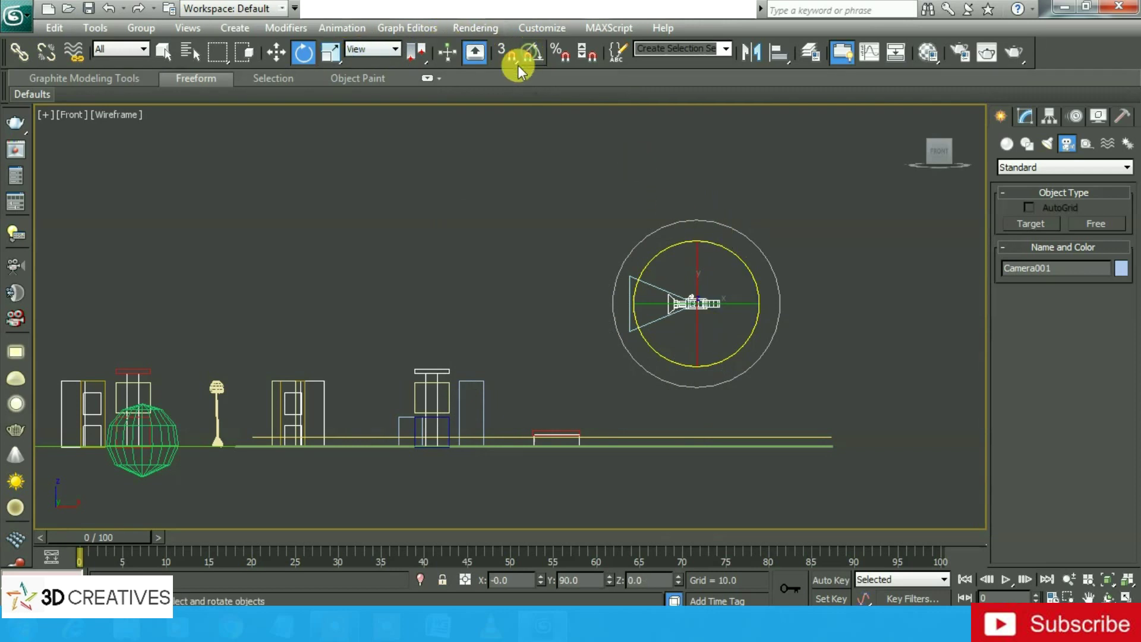
# Step: Lower Camera001 along Y to just above road level
pyautogui.click(276, 55)
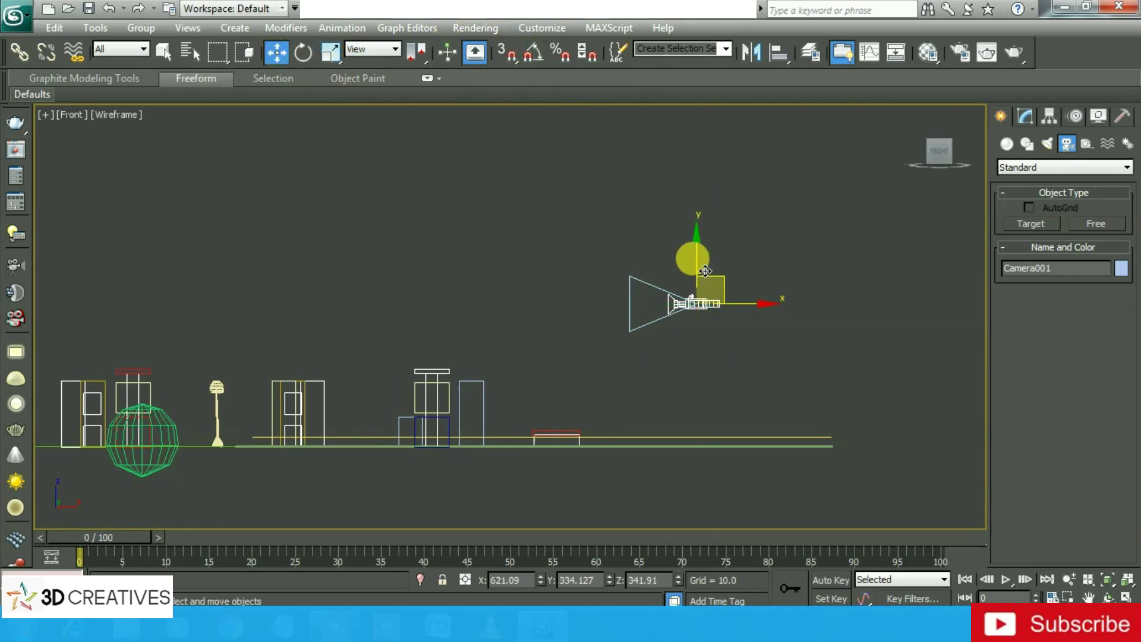
pyautogui.moveTo(697, 260); pyautogui.dragTo(691, 390)
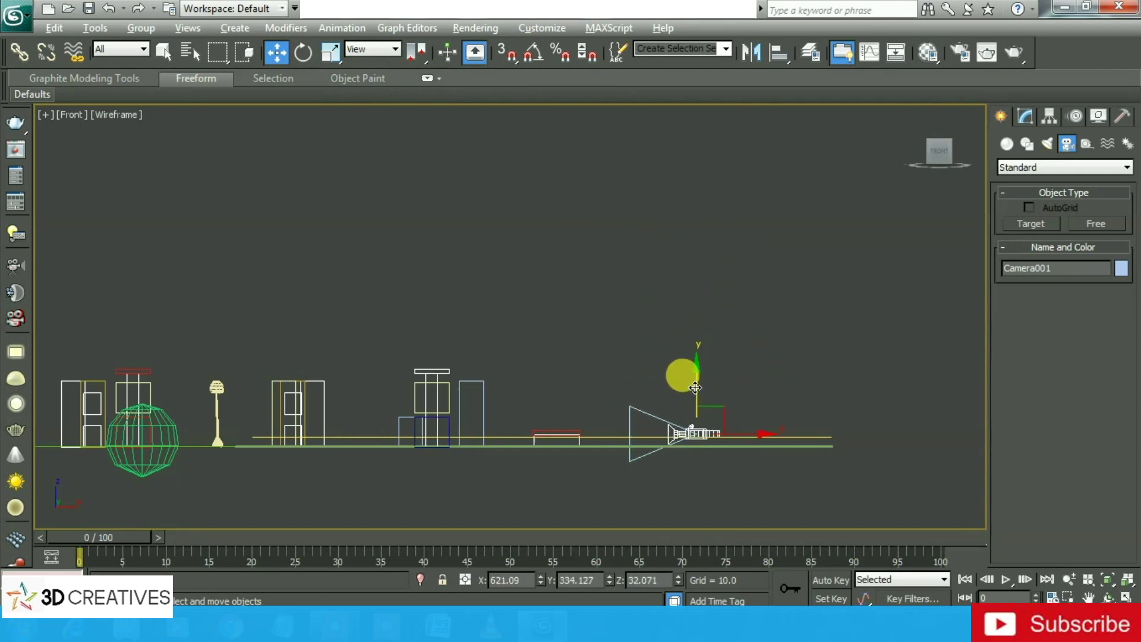
pyautogui.hotkey('alt', 'w')
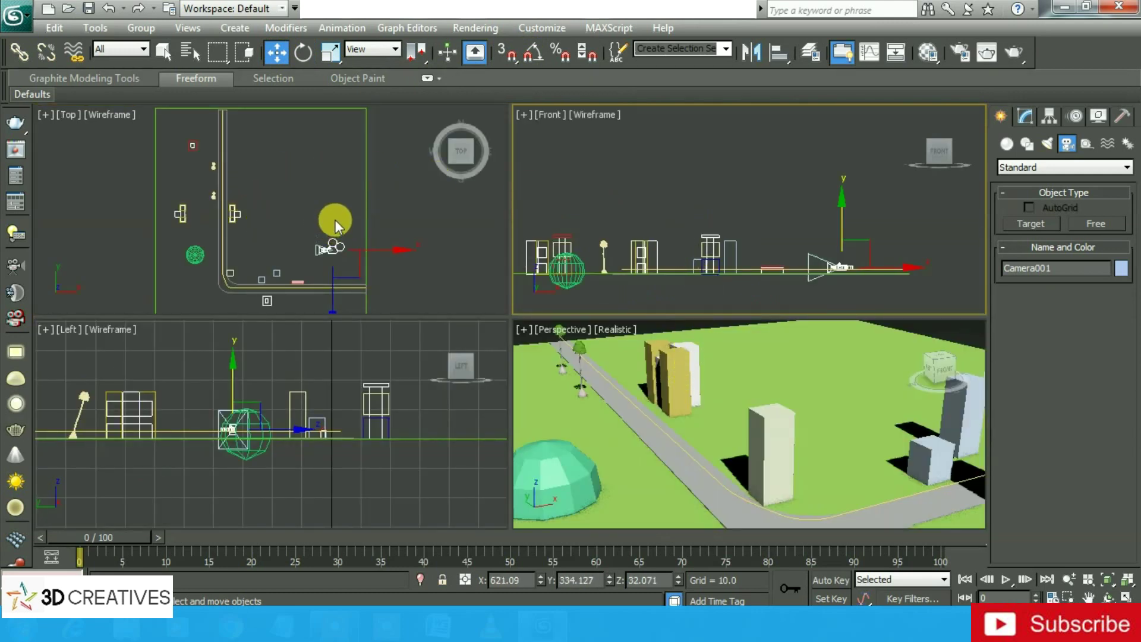
# Step: Rotate Camera001 another 90° in the Top view to face along the road
pyautogui.rightClick(324, 179)
pyautogui.hotkey('alt', 'w')
pyautogui.scroll(2, 740, 262)
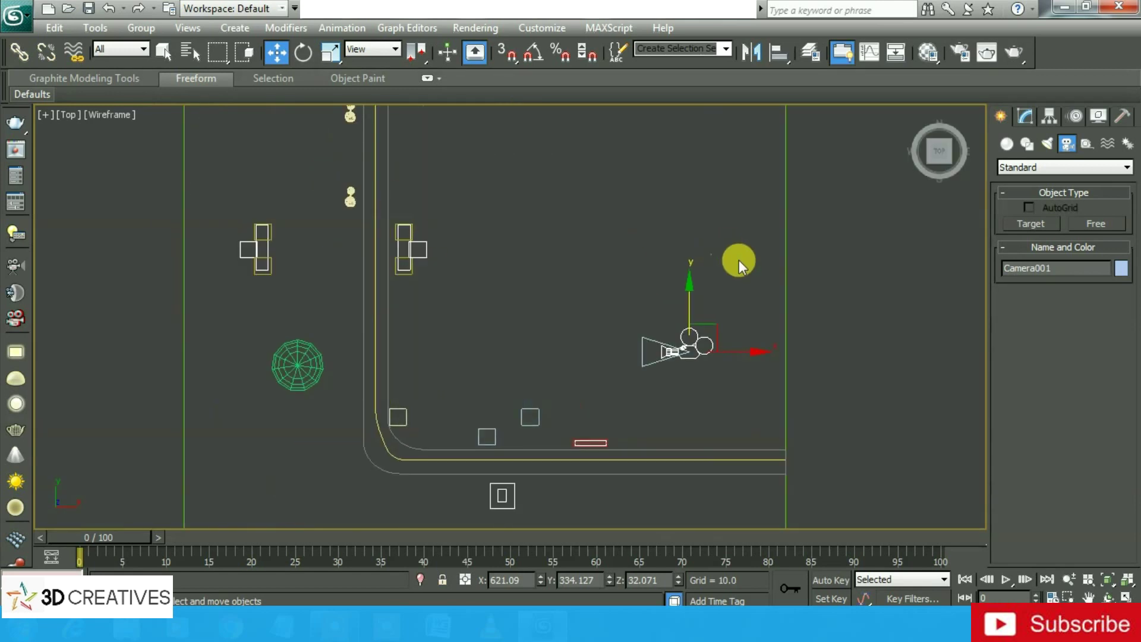
pyautogui.click(302, 51)
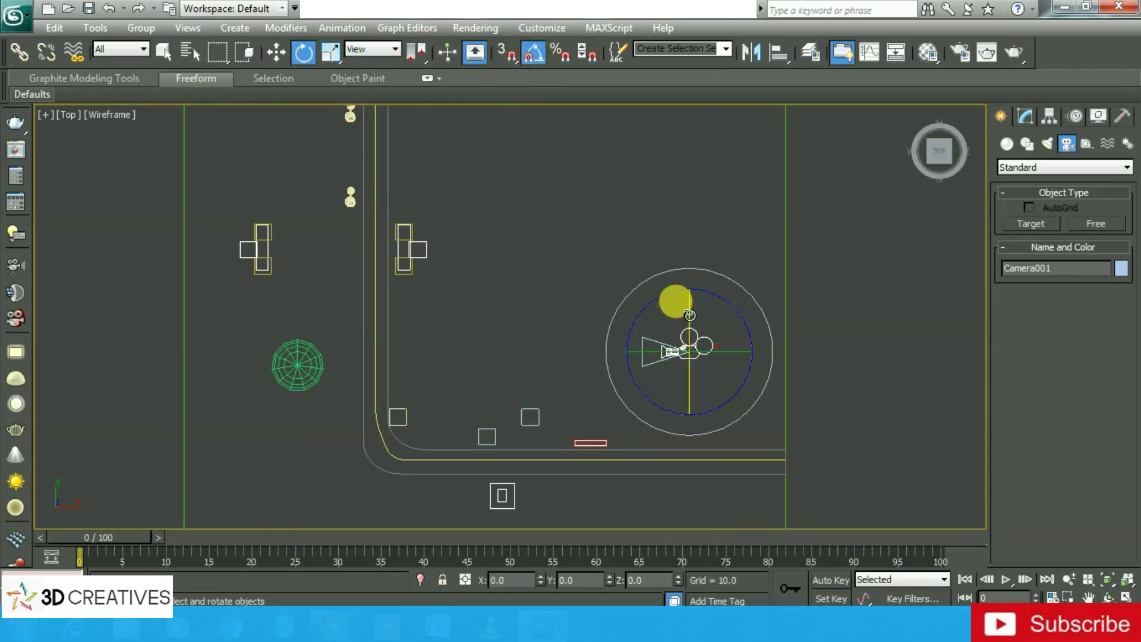
pyautogui.moveTo(689, 315); pyautogui.dragTo(706, 339)
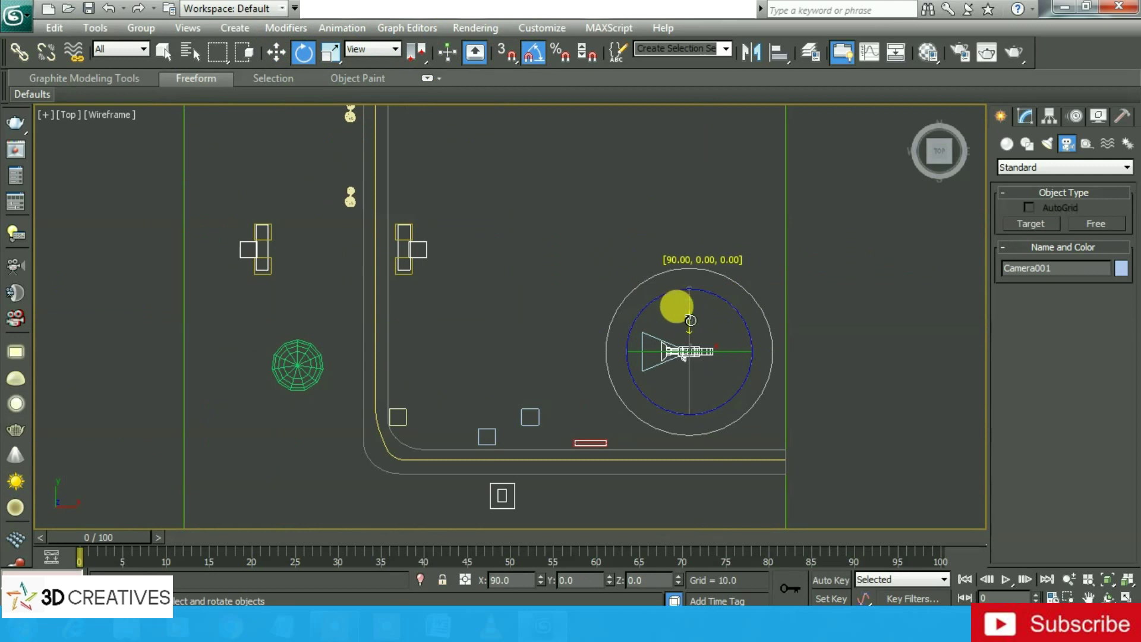
pyautogui.click(277, 54)
# Step: Switch the Perspective viewport to the Camera001 view
pyautogui.hotkey('alt', 'w')
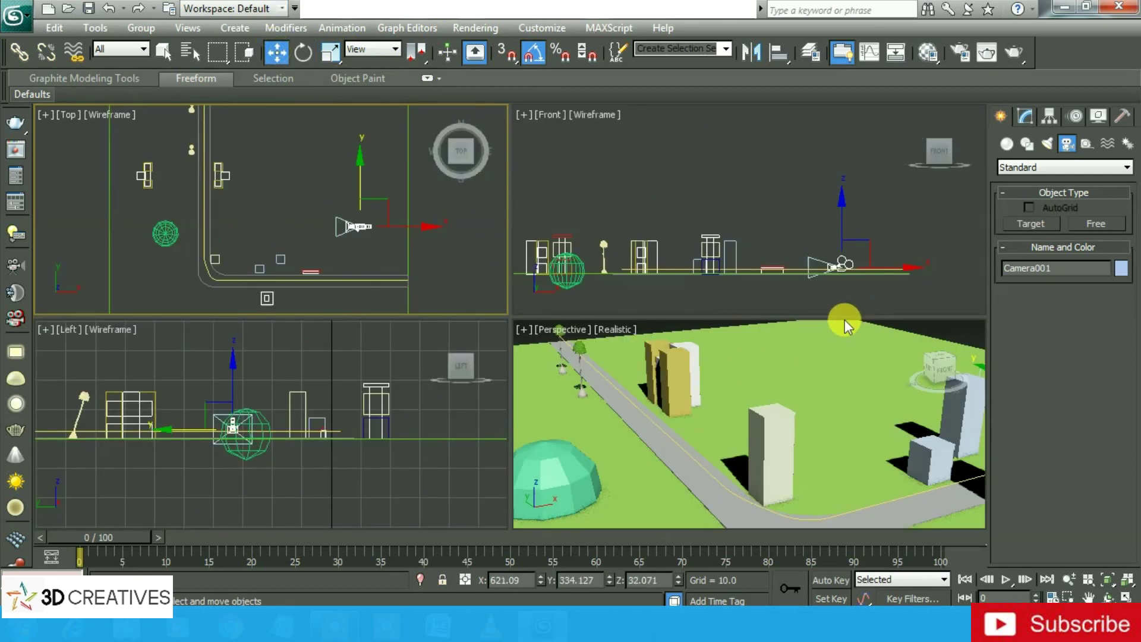
pyautogui.click(829, 304)
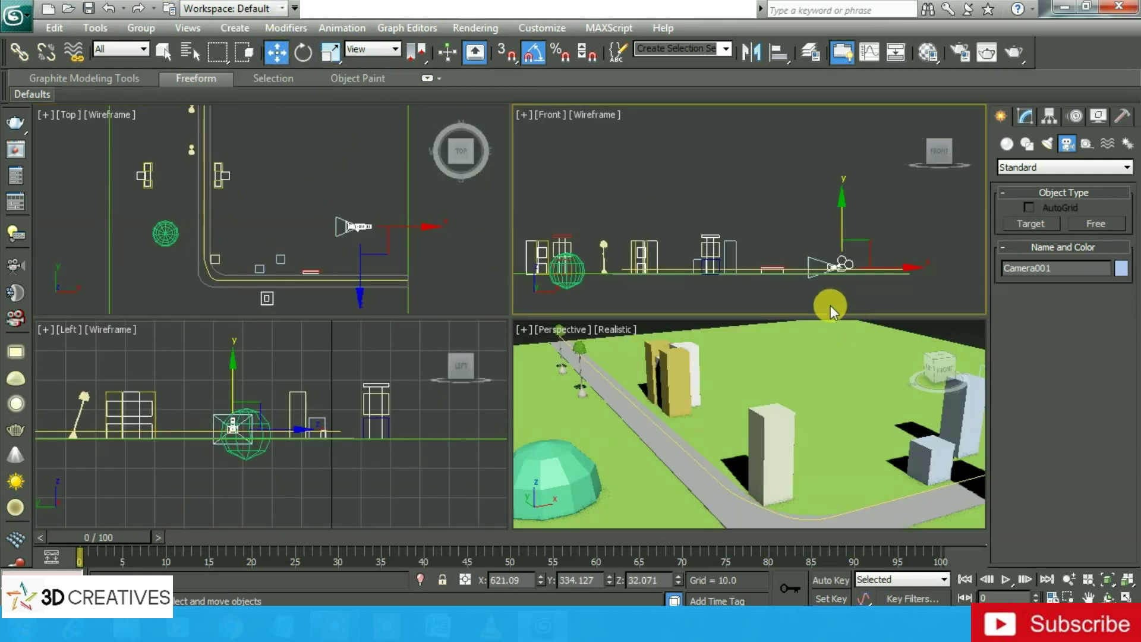
pyautogui.click(808, 344)
pyautogui.press('c')
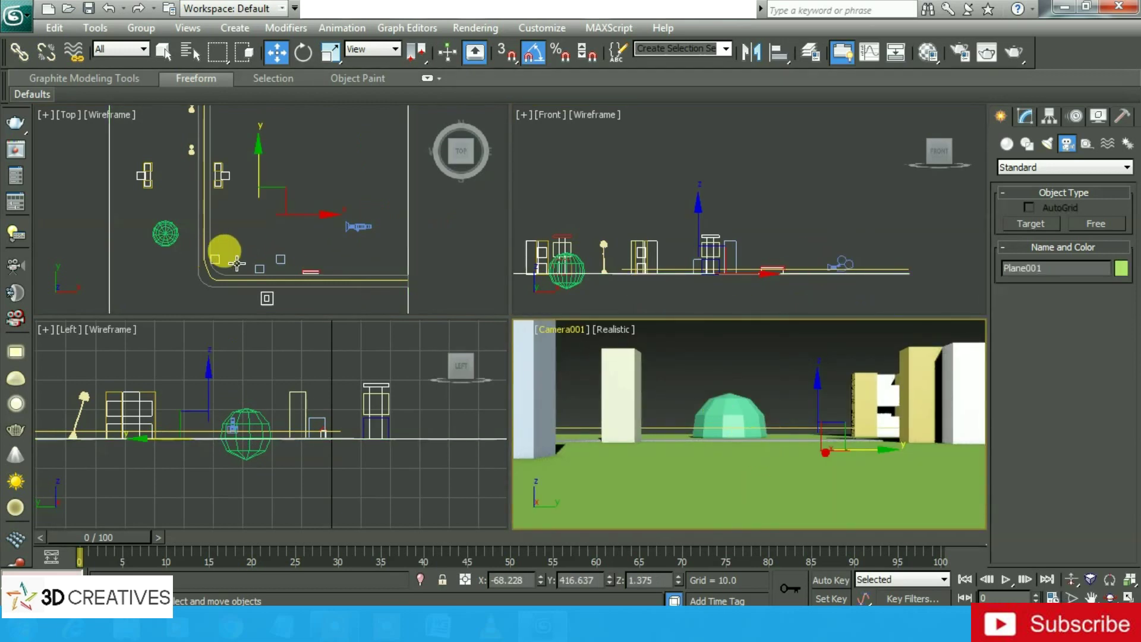
# Step: Move Camera001 down onto the road line and right to the road's end
pyautogui.click(367, 228)
pyautogui.moveTo(357, 176); pyautogui.dragTo(362, 229)
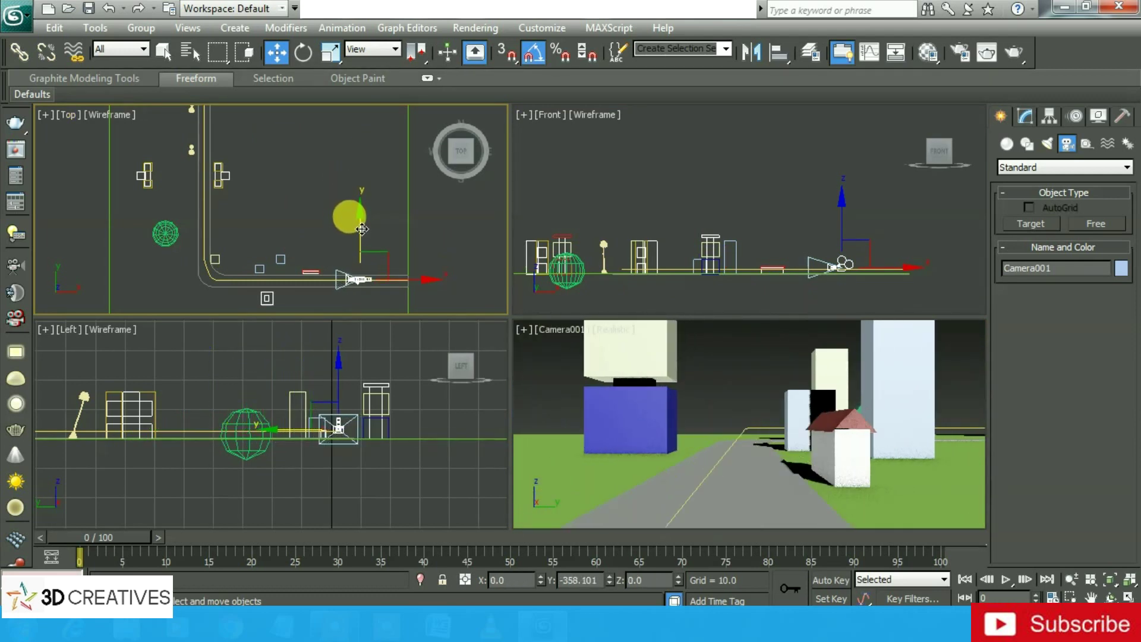
pyautogui.moveTo(397, 283)
pyautogui.mouseDown()
pyautogui.moveTo(478, 286)
pyautogui.moveTo(466, 252)
pyautogui.mouseUp()
pyautogui.moveTo(466, 252)
pyautogui.mouseDown(button='middle')
pyautogui.moveTo(364, 127)
pyautogui.moveTo(277, 170)
pyautogui.mouseUp(button='middle')
pyautogui.scroll(2, 364, 127)
# Step: Zoom and pan the Top and Front views to frame the camera on the road
pyautogui.hotkey('alt', 'w')
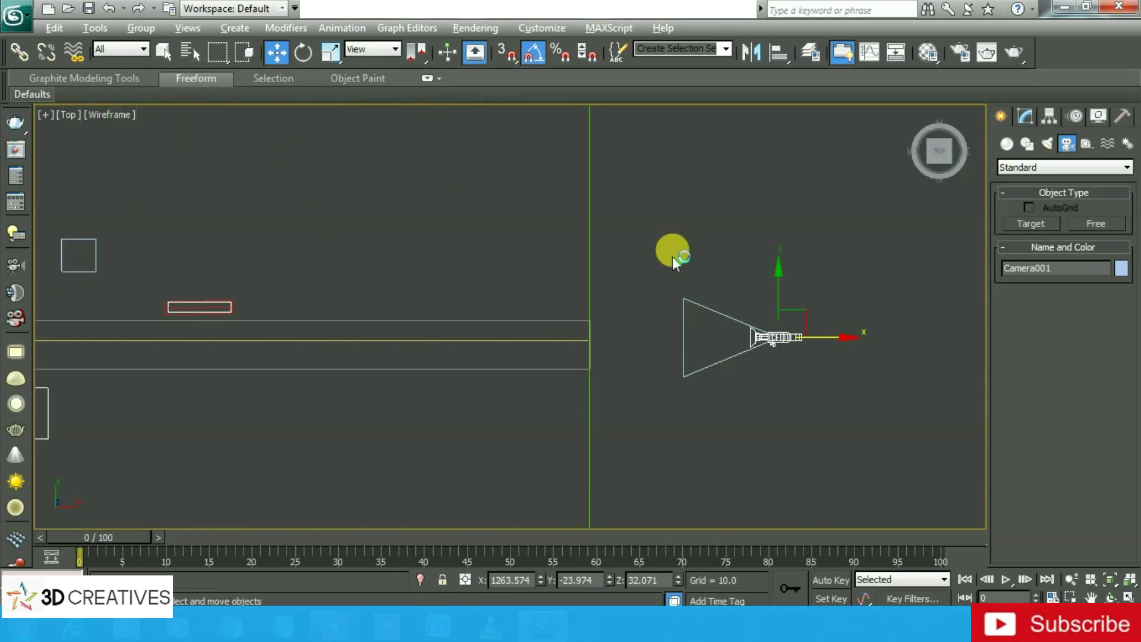
pyautogui.scroll(-2, 604, 265)
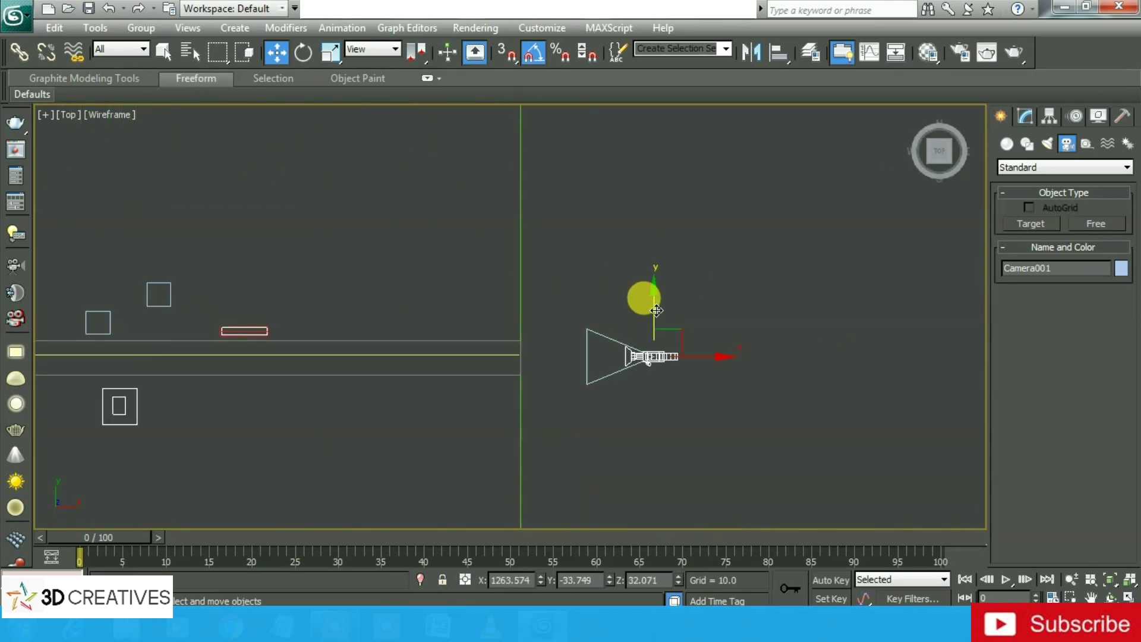
pyautogui.scroll(-2, 577, 238)
pyautogui.scroll(-2, 577, 238)
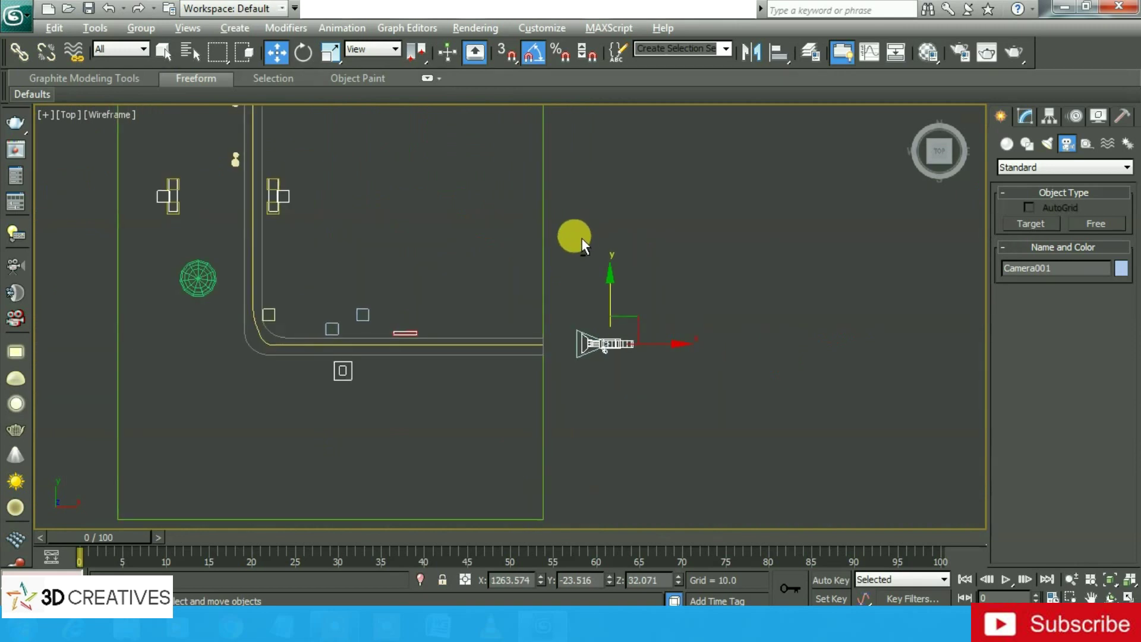
pyautogui.hotkey('alt', 'w')
pyautogui.moveTo(689, 265); pyautogui.dragTo(636, 258, button='middle')
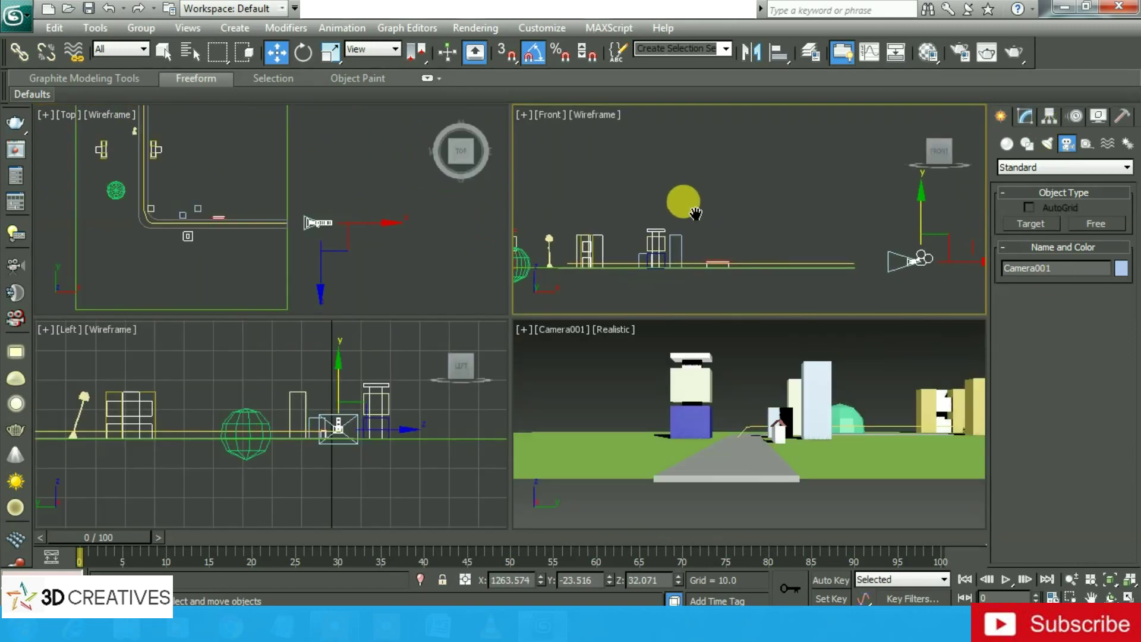
pyautogui.scroll(3, 295, 190)
pyautogui.scroll(2, 297, 226)
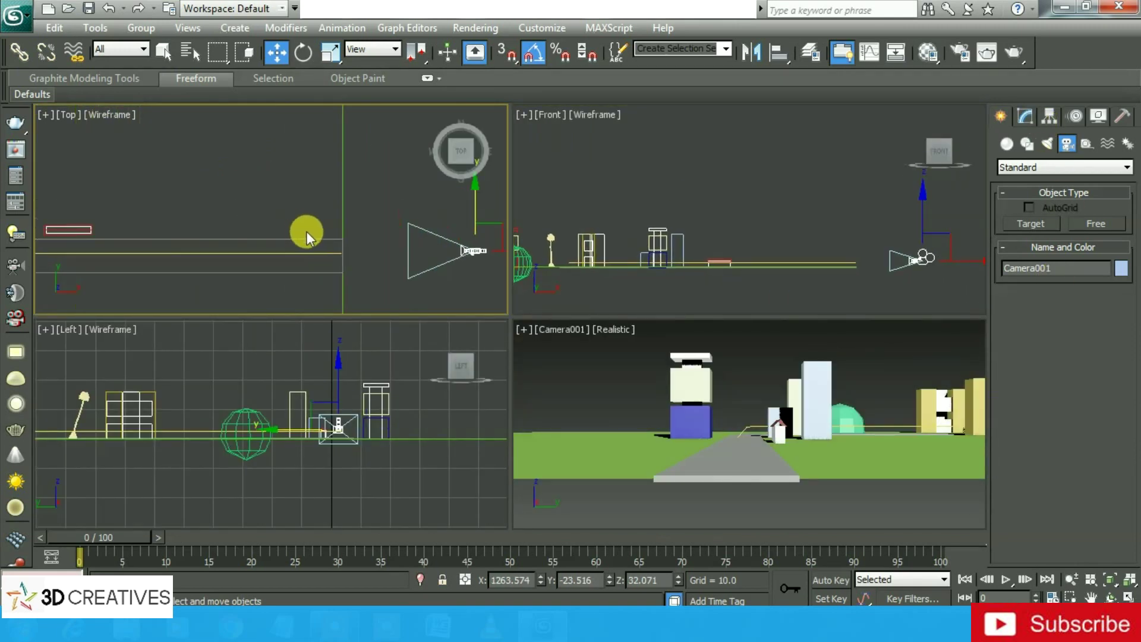
pyautogui.moveTo(393, 264); pyautogui.dragTo(325, 268, button='middle')
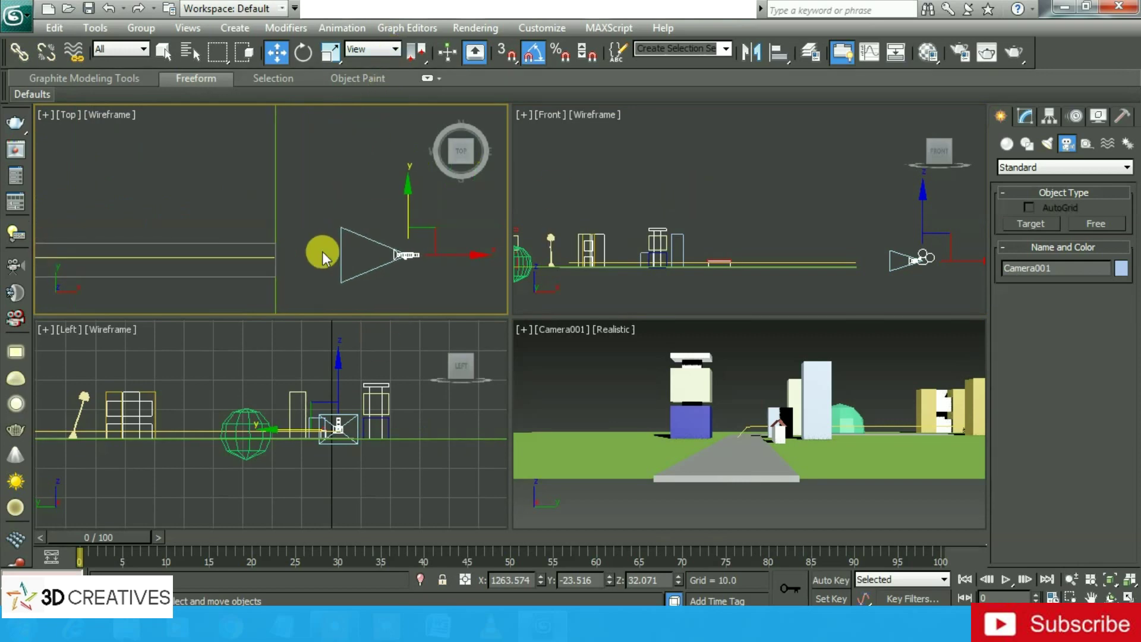
# Step: Add a Path Constraint to Camera001 with the road spline Line003 as its path
pyautogui.click(350, 28)
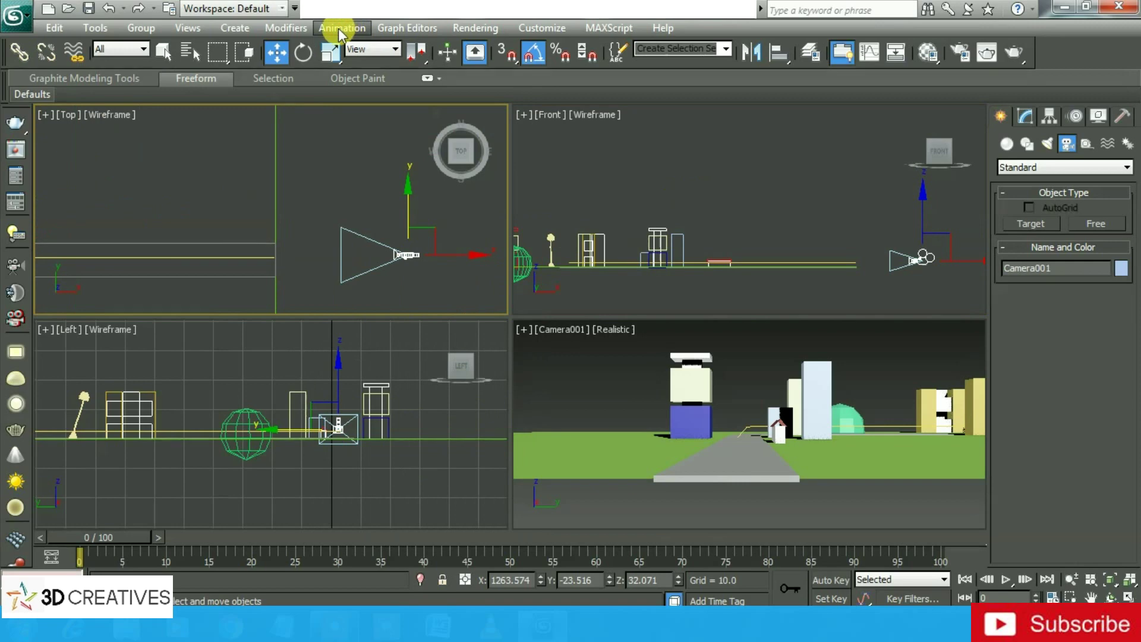
pyautogui.click(340, 29)
pyautogui.moveTo(368, 117)
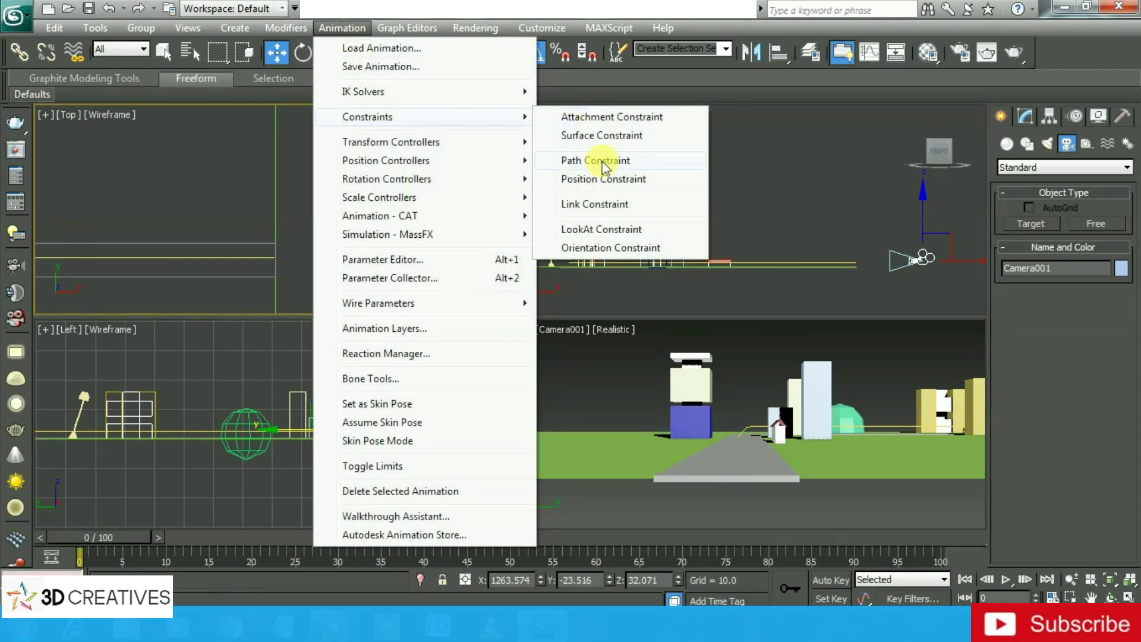
pyautogui.click(603, 166)
pyautogui.click(265, 257)
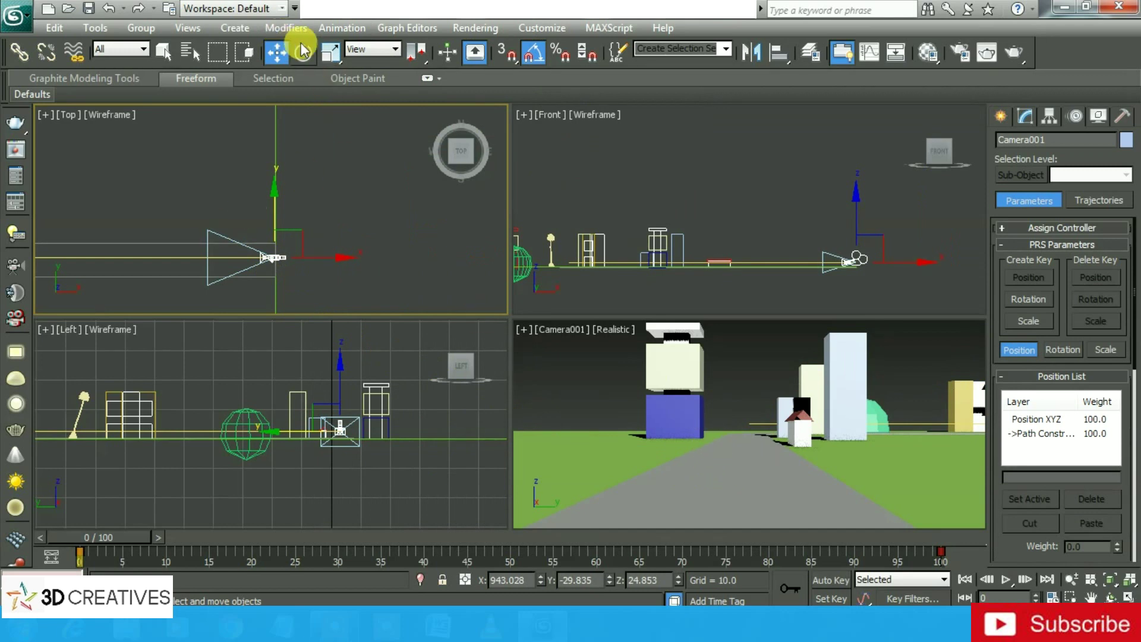
pyautogui.click(1027, 117)
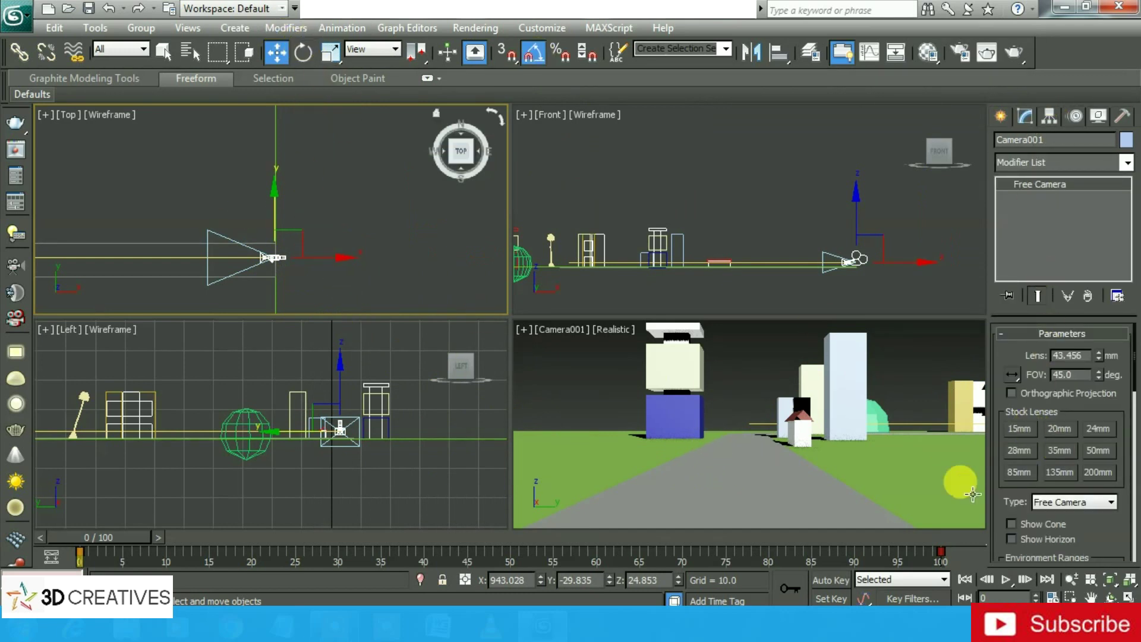
# Step: Step through the 15mm, 28mm and 35mm stock lenses, ending on 50mm
pyautogui.moveTo(1135, 371)
pyautogui.mouseDown()
pyautogui.moveTo(1135, 386)
pyautogui.moveTo(1132, 327)
pyautogui.mouseUp()
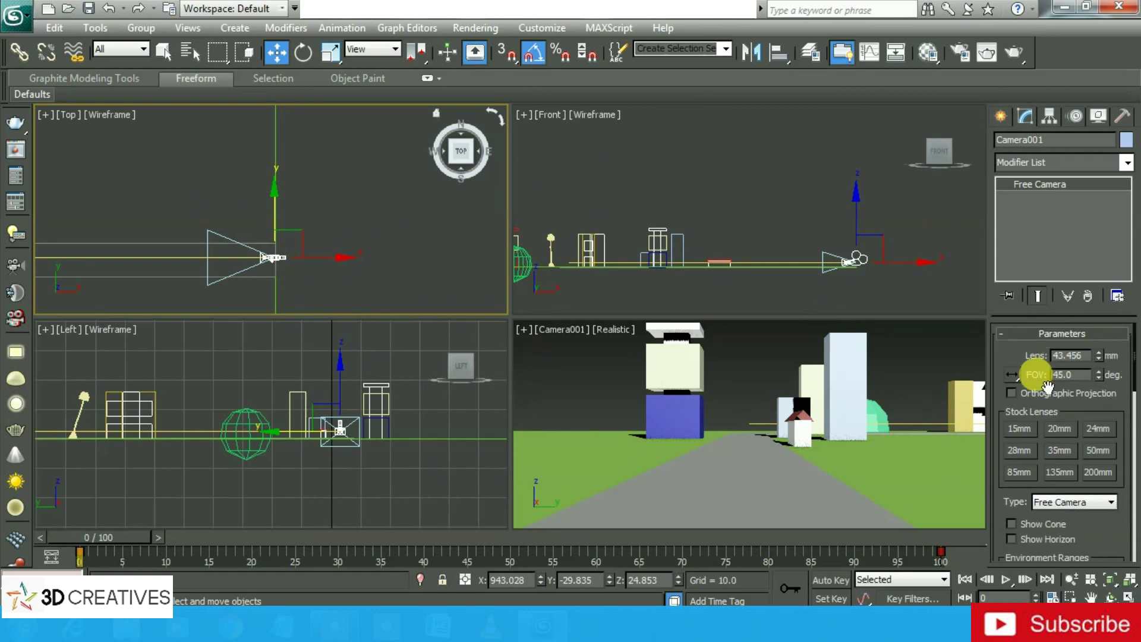
pyautogui.click(1017, 425)
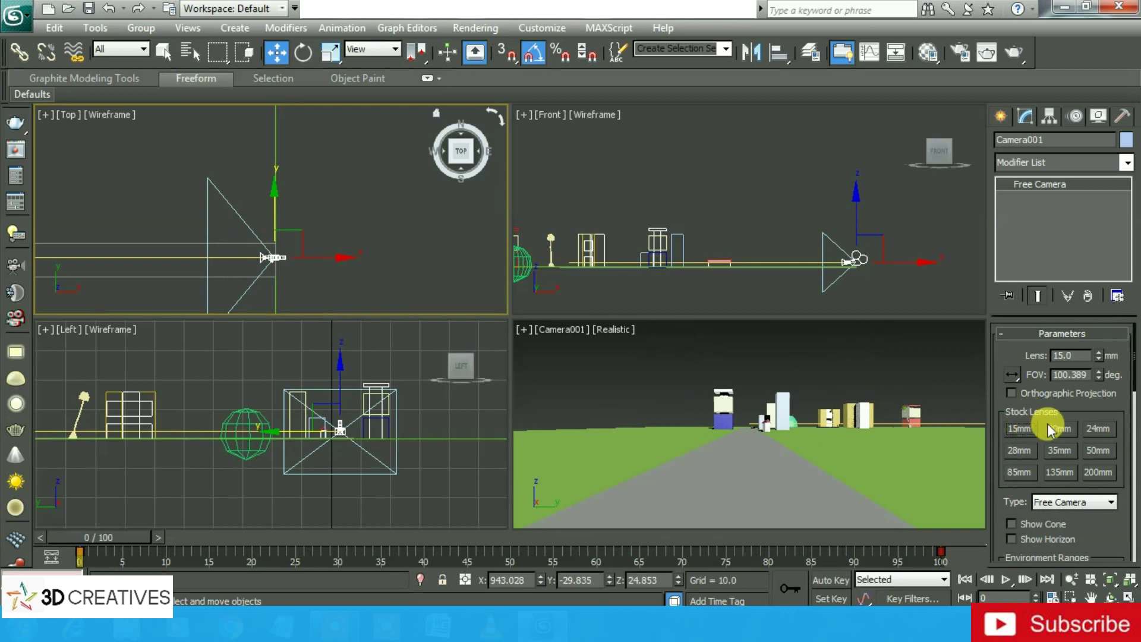
pyautogui.click(1049, 426)
pyautogui.click(1098, 428)
pyautogui.click(1019, 449)
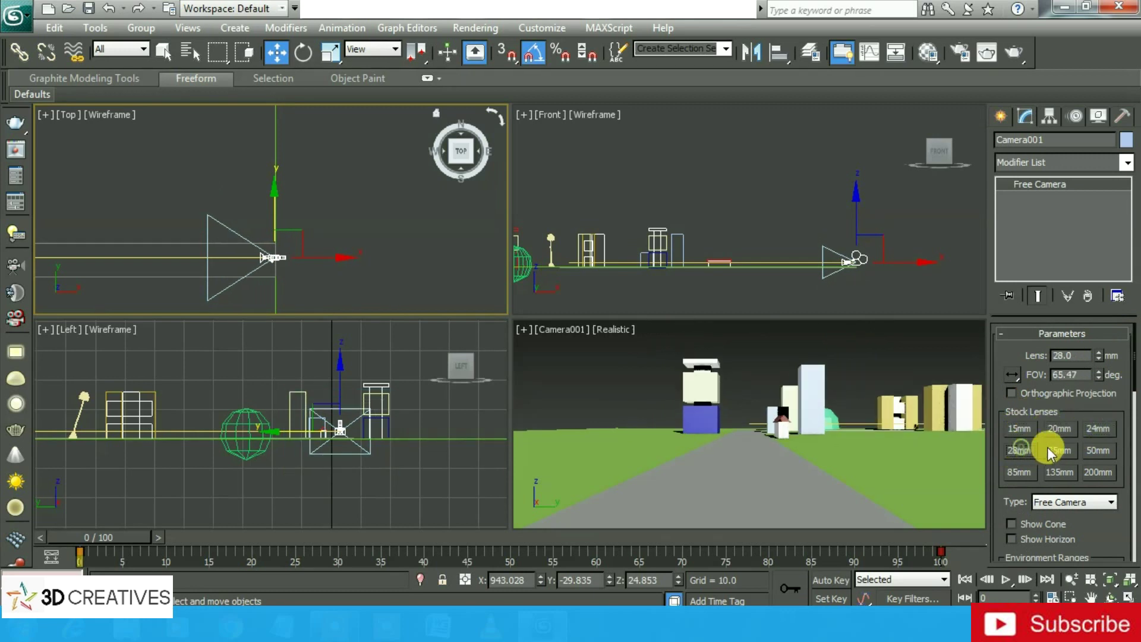
pyautogui.click(1058, 452)
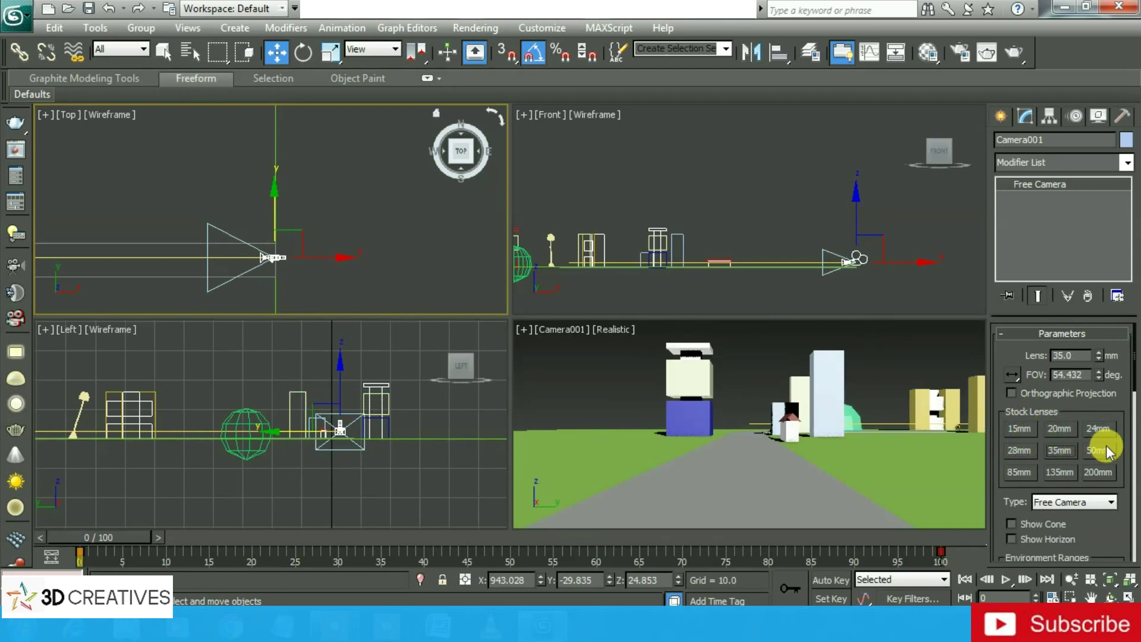
pyautogui.click(1105, 450)
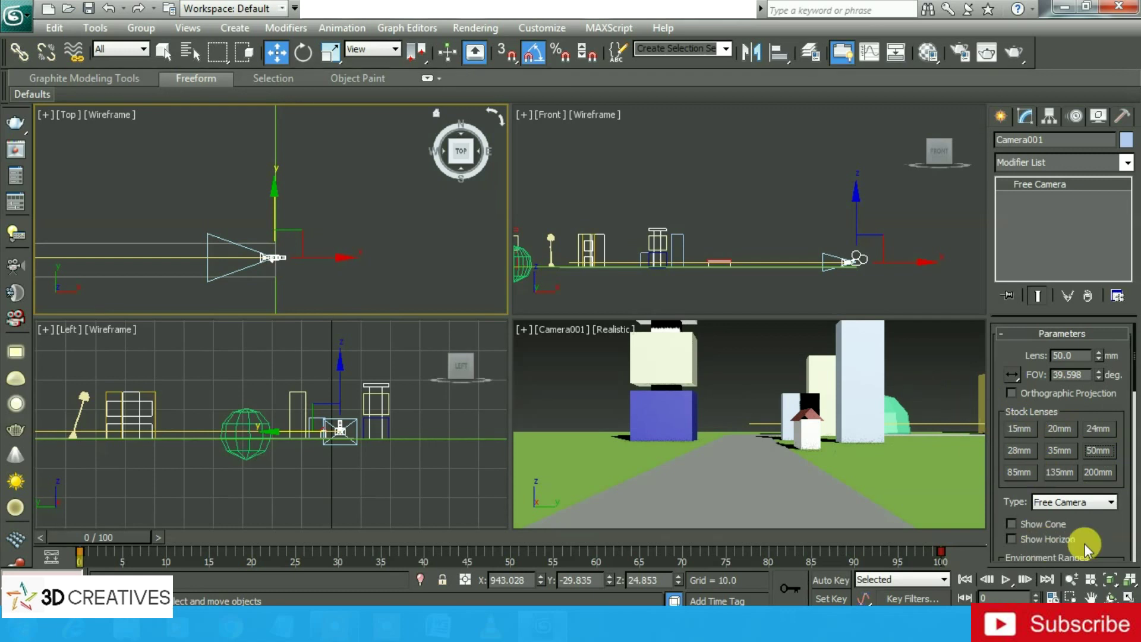
pyautogui.moveTo(1134, 419); pyautogui.dragTo(1135, 538)
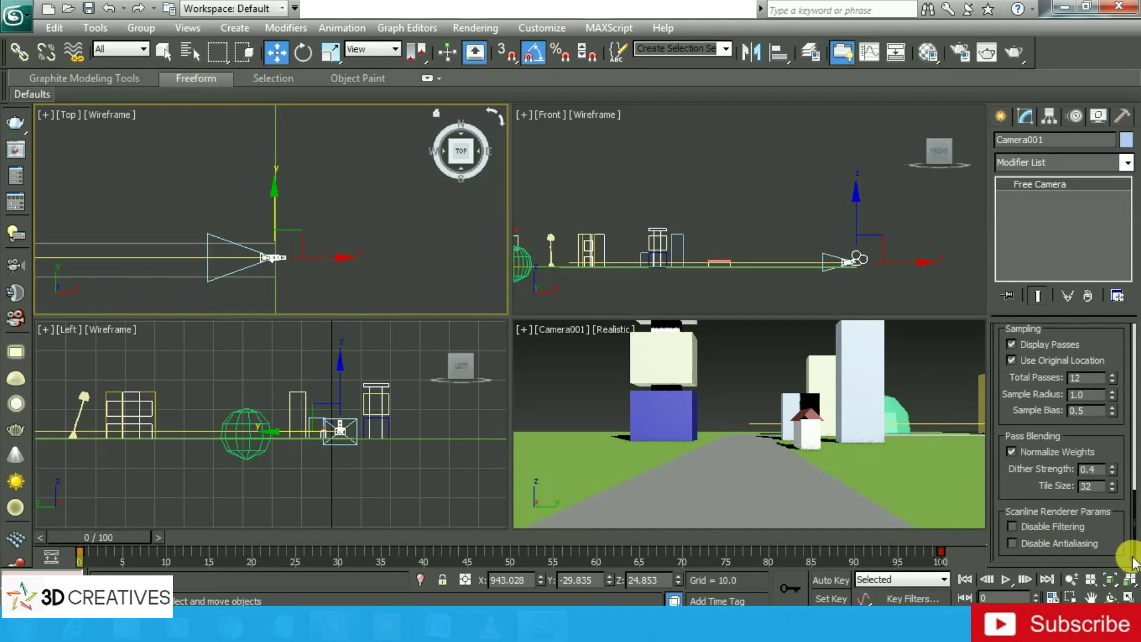
# Step: Play the walkthrough in the maximized Camera viewport, then restore four views and rewind
pyautogui.click(940, 392)
pyautogui.hotkey('alt', 'w')
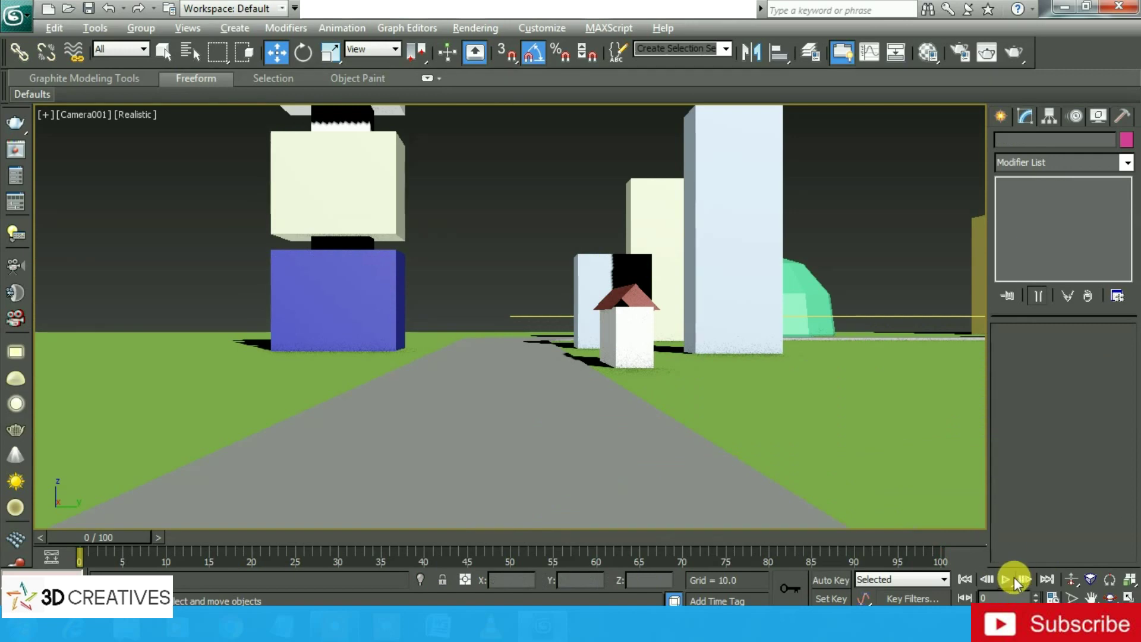
pyautogui.click(1004, 580)
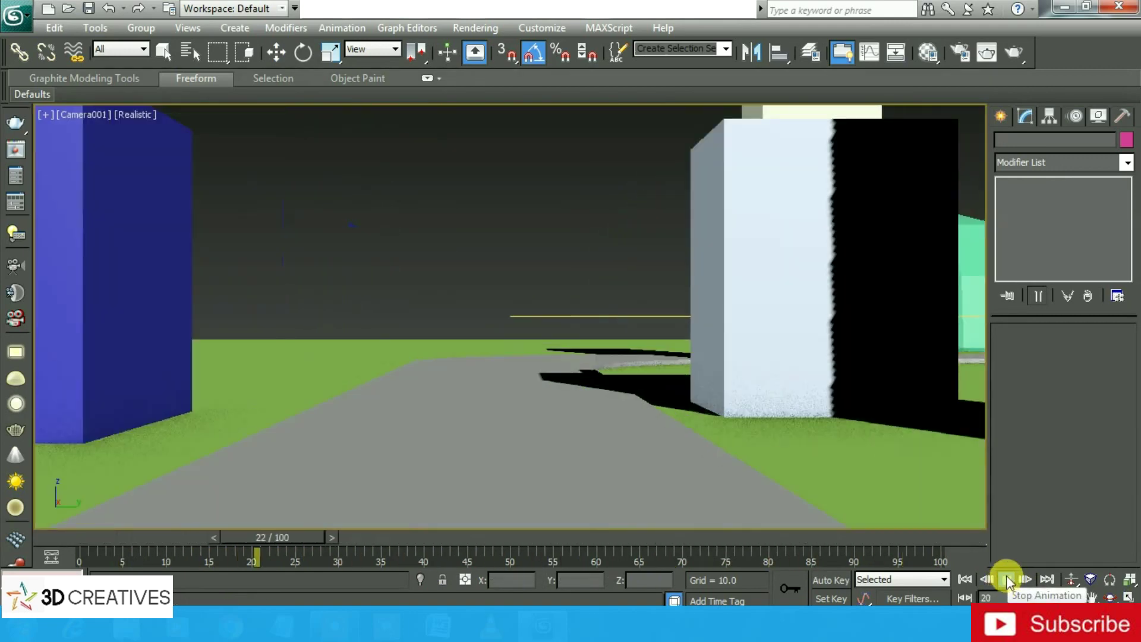
pyautogui.click(1008, 581)
pyautogui.hotkey('alt', 'w')
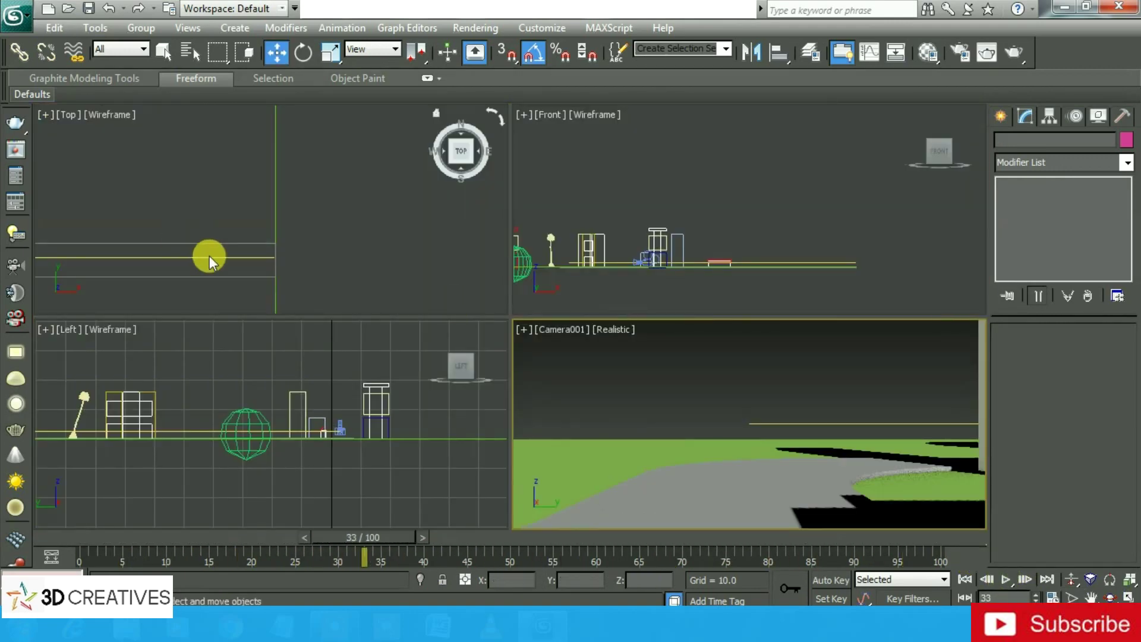
pyautogui.moveTo(333, 540); pyautogui.dragTo(83, 534)
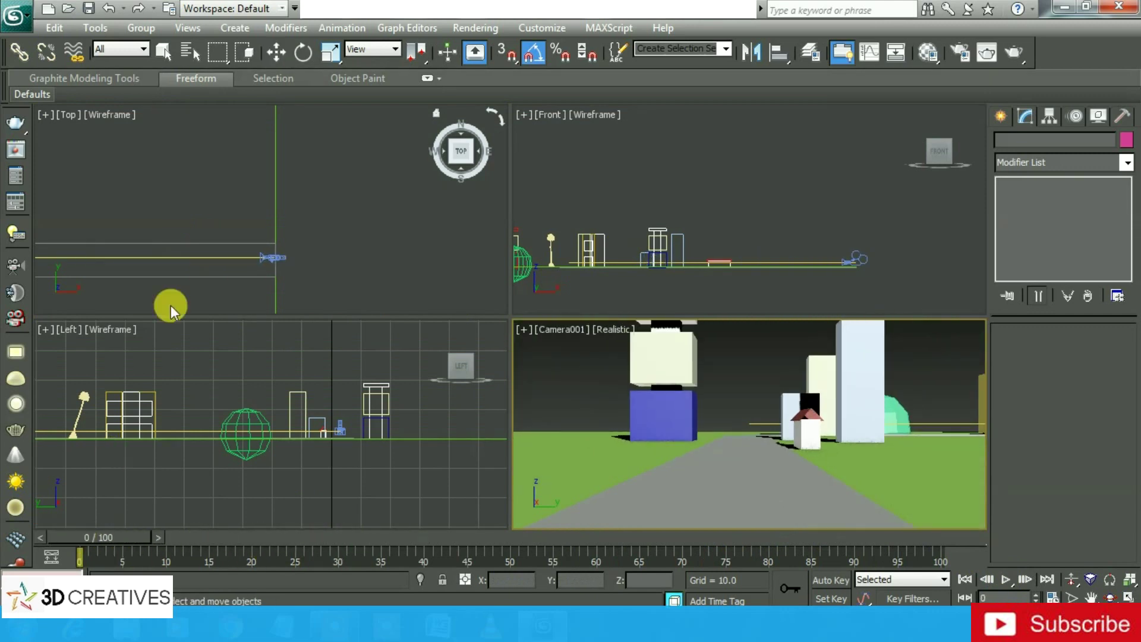
# Step: Watch Camera001 travel the road bend in an enlarged Top view, then scrub the timeline
pyautogui.scroll(-2, 260, 212)
pyautogui.scroll(-2, 364, 255)
pyautogui.scroll(-1, 378, 264)
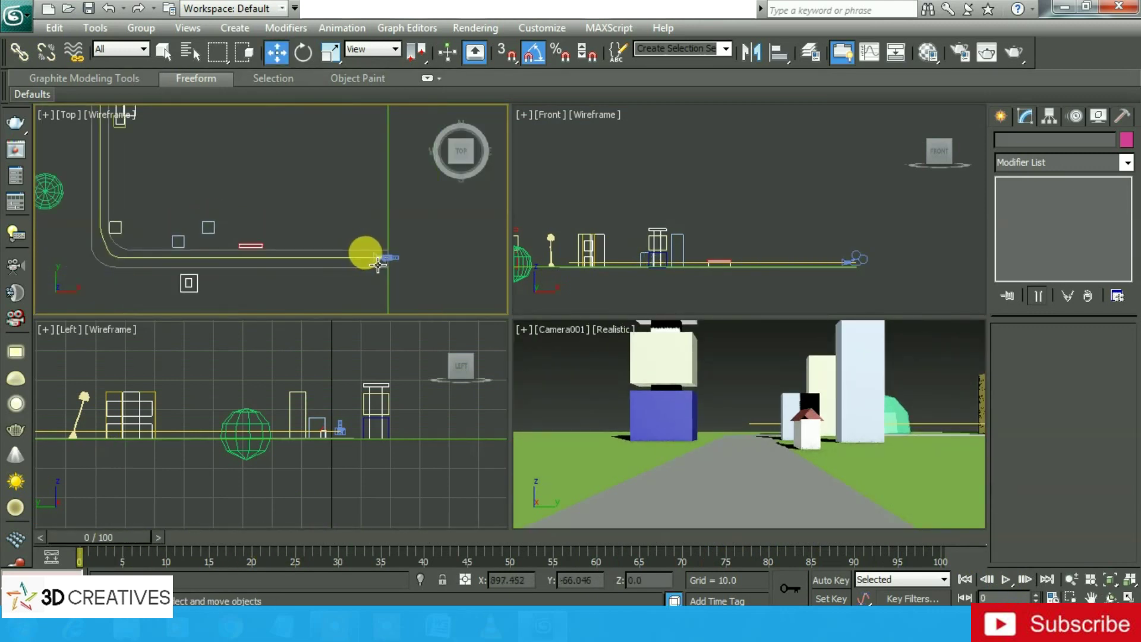
pyautogui.scroll(-2, 356, 259)
pyautogui.scroll(-1, 311, 230)
pyautogui.hotkey('alt', 'w')
pyautogui.scroll(3, 428, 297)
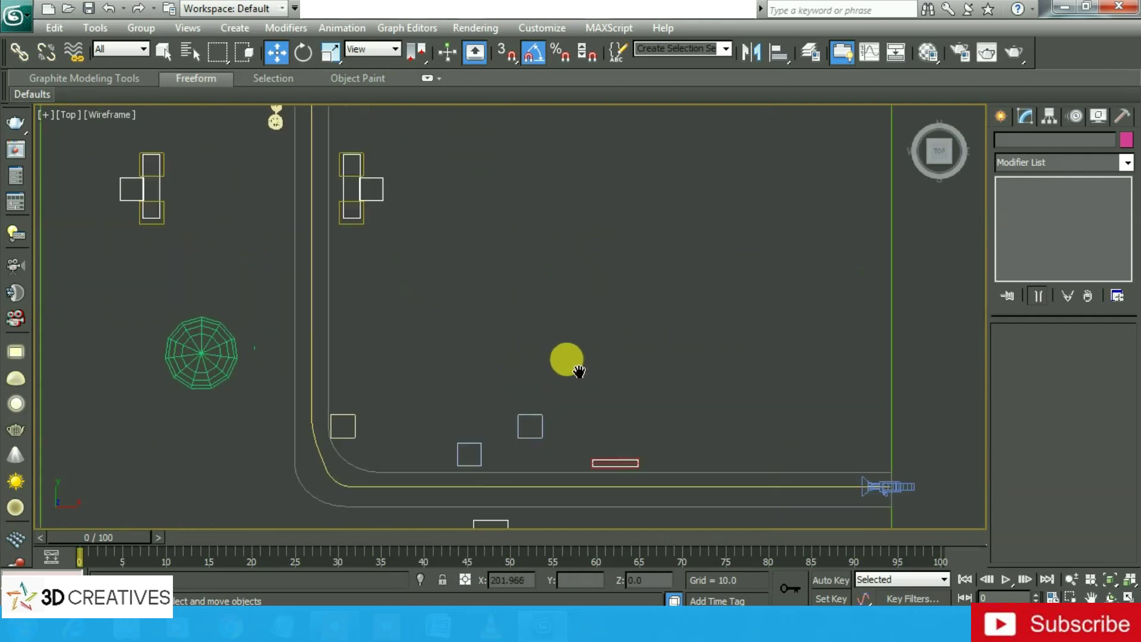
pyautogui.moveTo(578, 371); pyautogui.dragTo(584, 368, button='middle')
pyautogui.click(1005, 581)
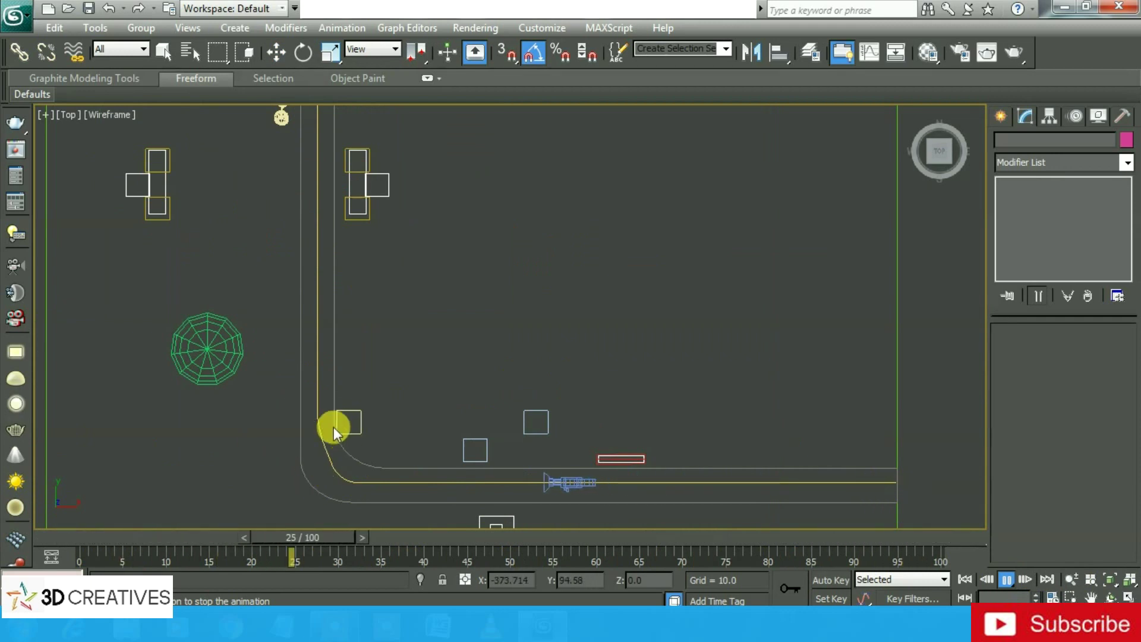
pyautogui.click(1005, 579)
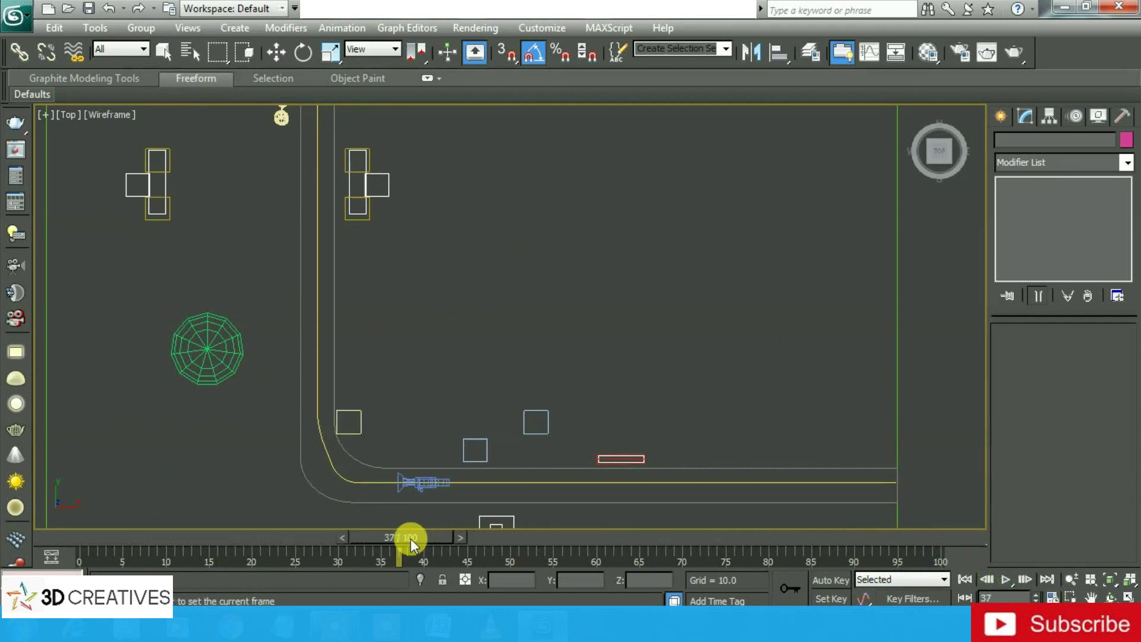
pyautogui.moveTo(126, 516)
pyautogui.mouseDown()
pyautogui.moveTo(583, 527)
pyautogui.moveTo(3, 523)
pyautogui.mouseUp()
# Step: Check Follow in Camera001's Motion Path Parameters and scrub to see it turn
pyautogui.click(903, 481)
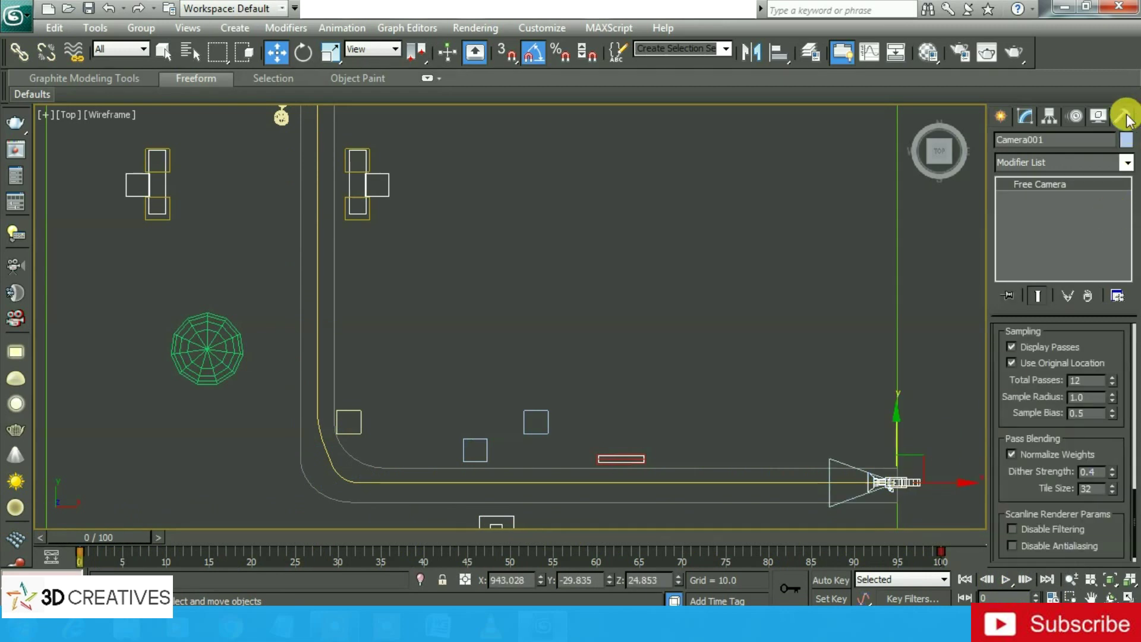
pyautogui.click(1074, 116)
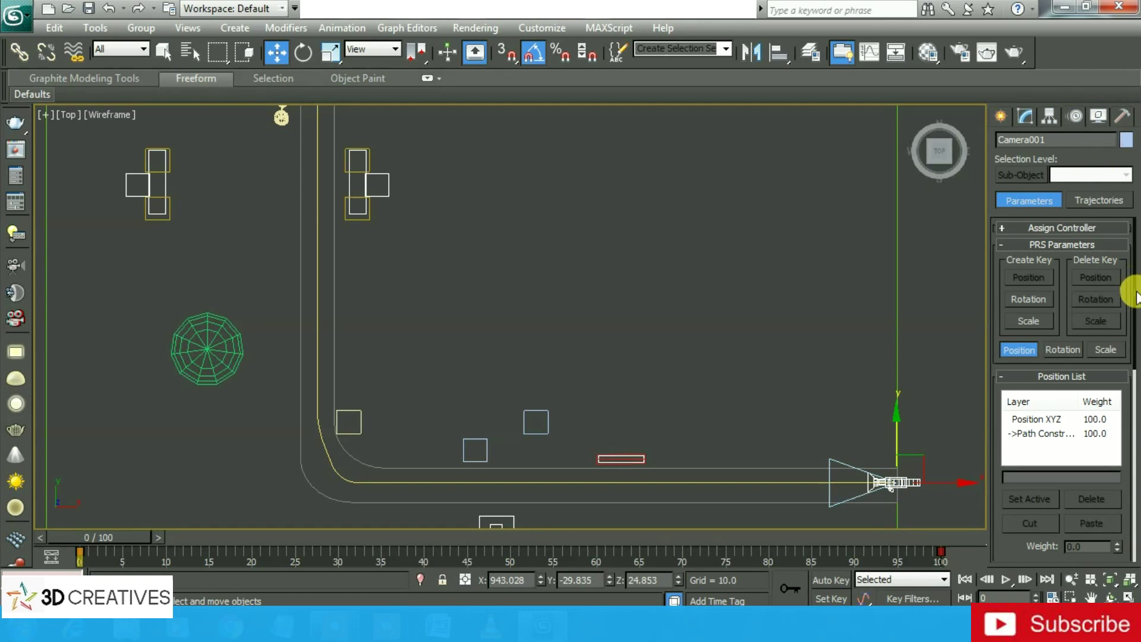
pyautogui.moveTo(1135, 296); pyautogui.dragTo(1135, 469)
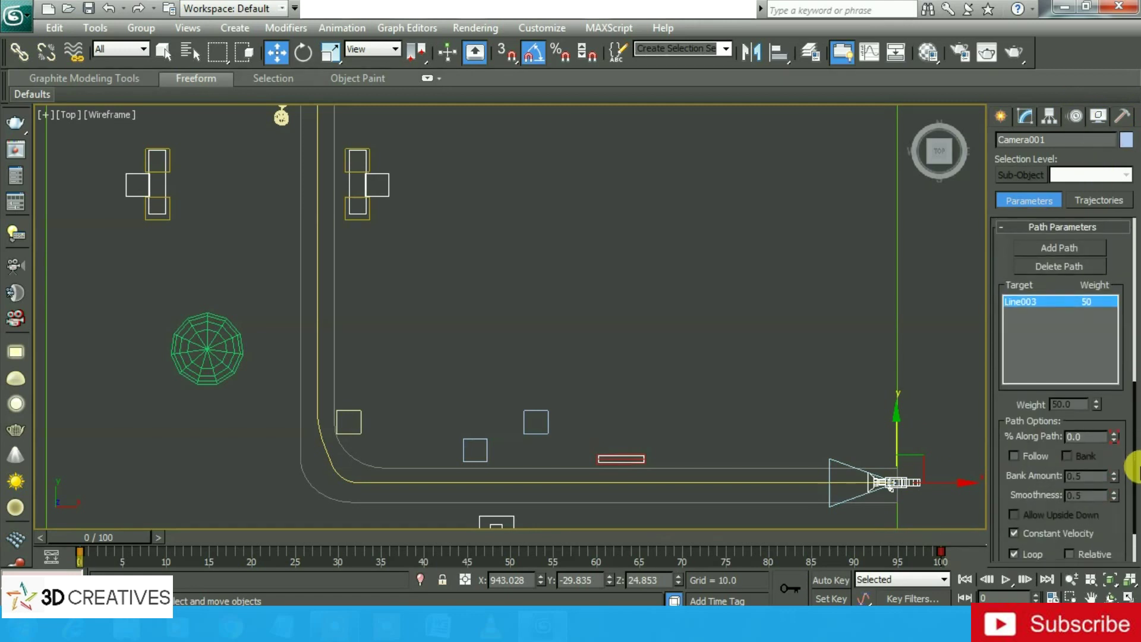
pyautogui.click(1049, 461)
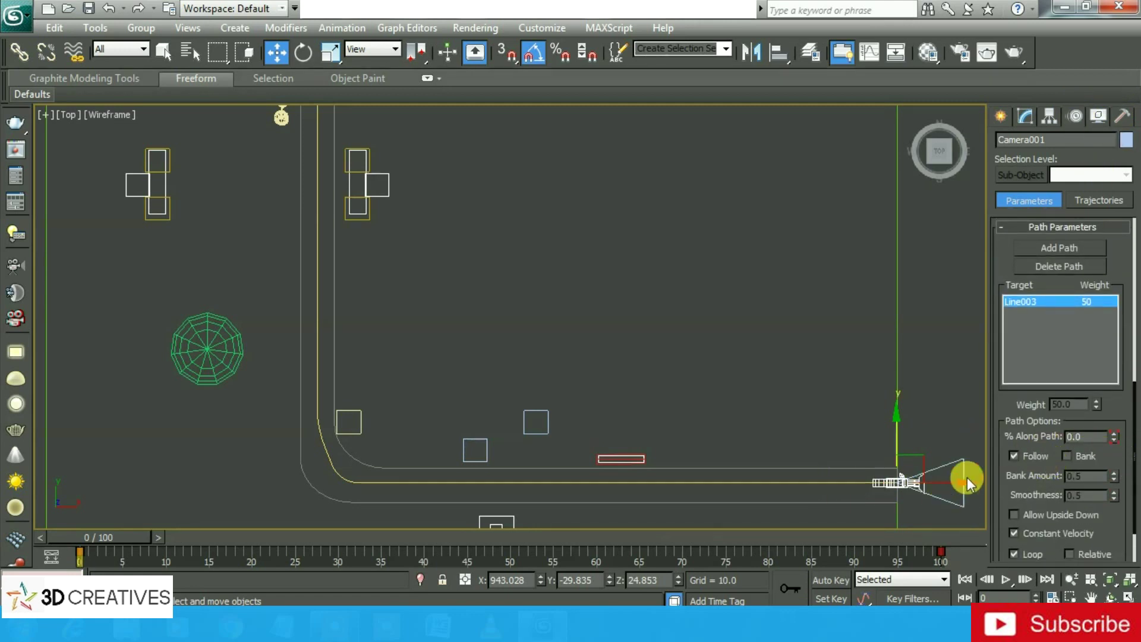
pyautogui.moveTo(105, 529)
pyautogui.mouseDown()
pyautogui.moveTo(637, 545)
pyautogui.moveTo(783, 537)
pyautogui.mouseUp()
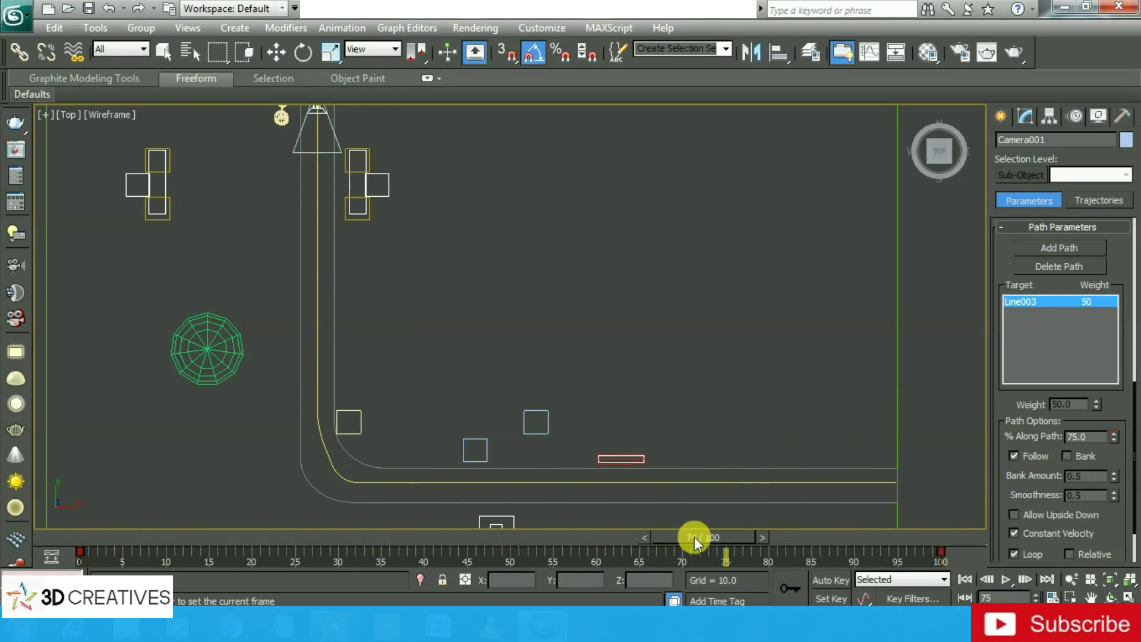
pyautogui.moveTo(694, 536); pyautogui.dragTo(107, 529)
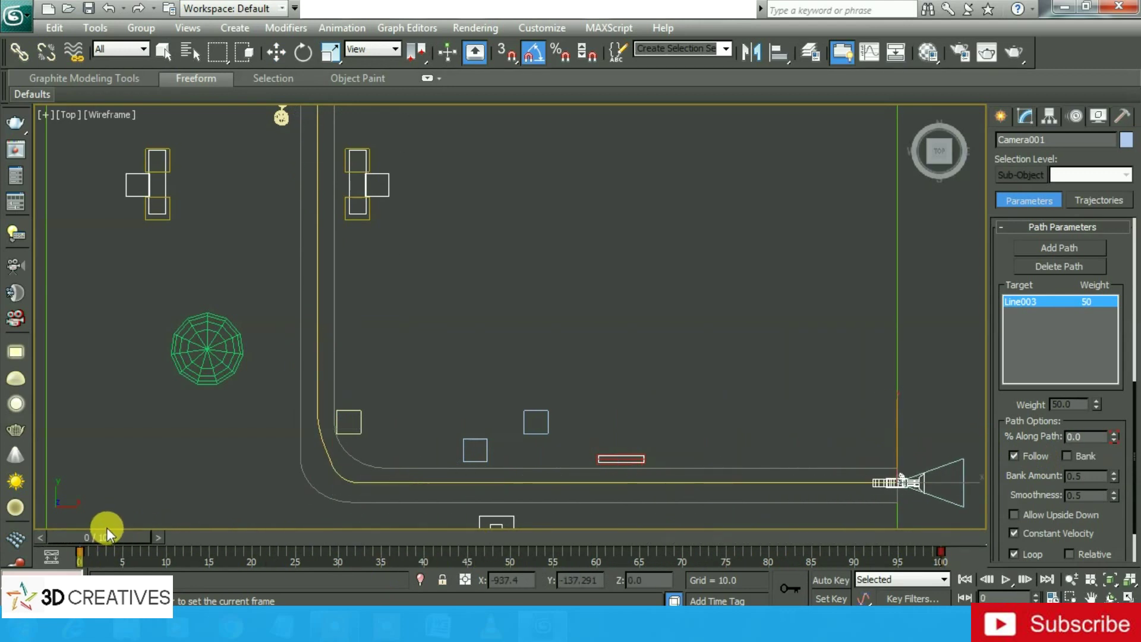
# Step: Restore four viewports, replay the walkthrough, and maximize the Top view
pyautogui.press('w')
pyautogui.hotkey('alt', 'w')
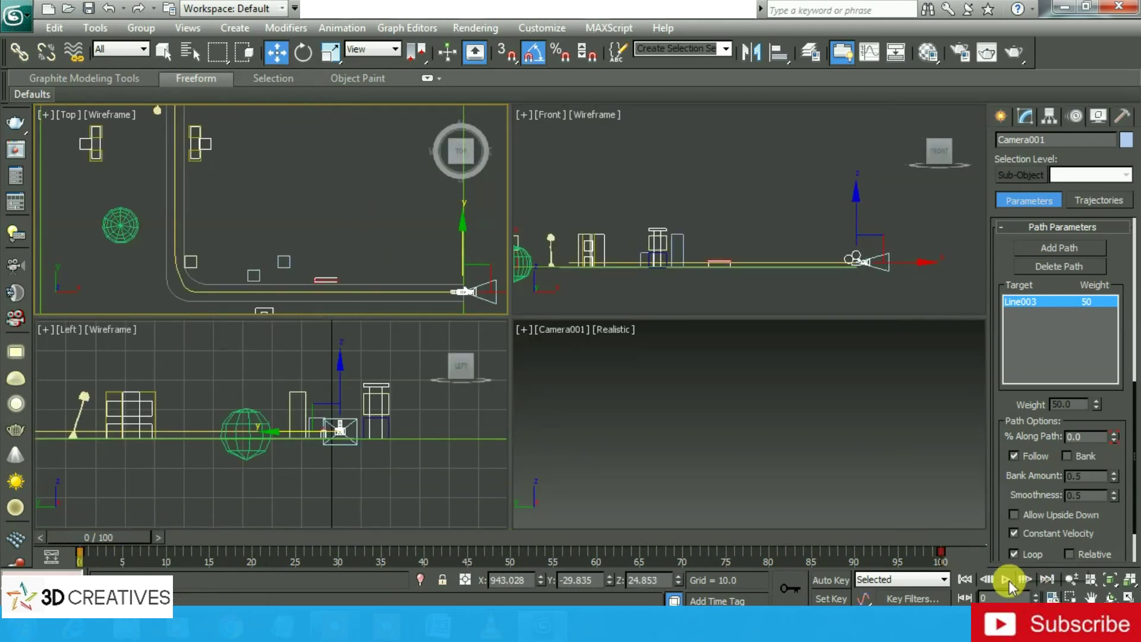
pyautogui.click(1008, 585)
pyautogui.rightClick(901, 454)
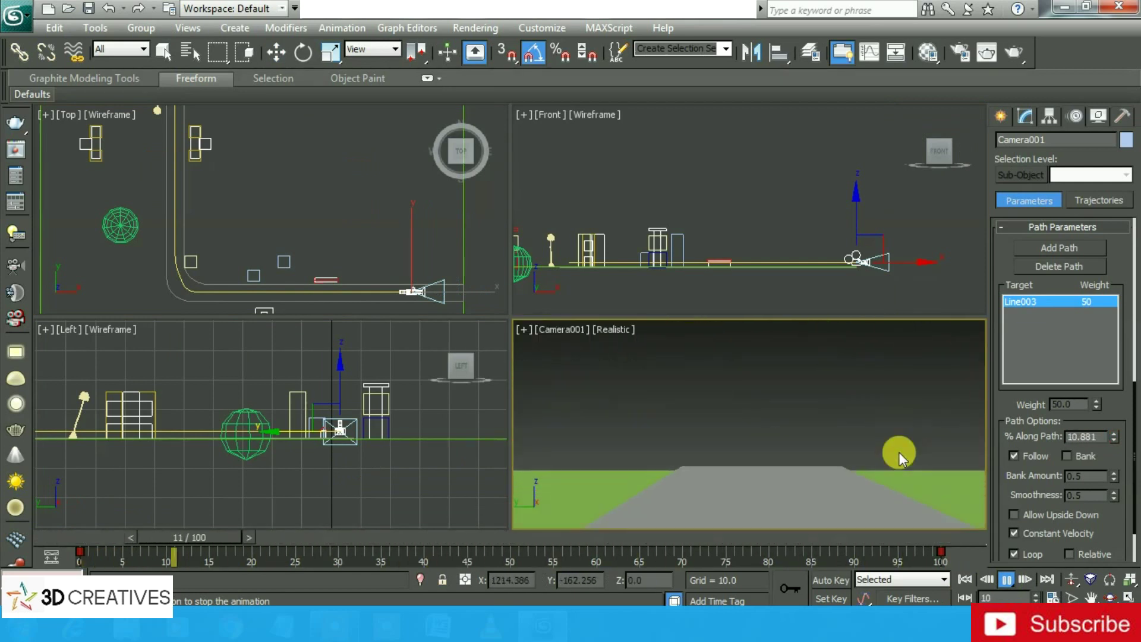
pyautogui.rightClick(341, 212)
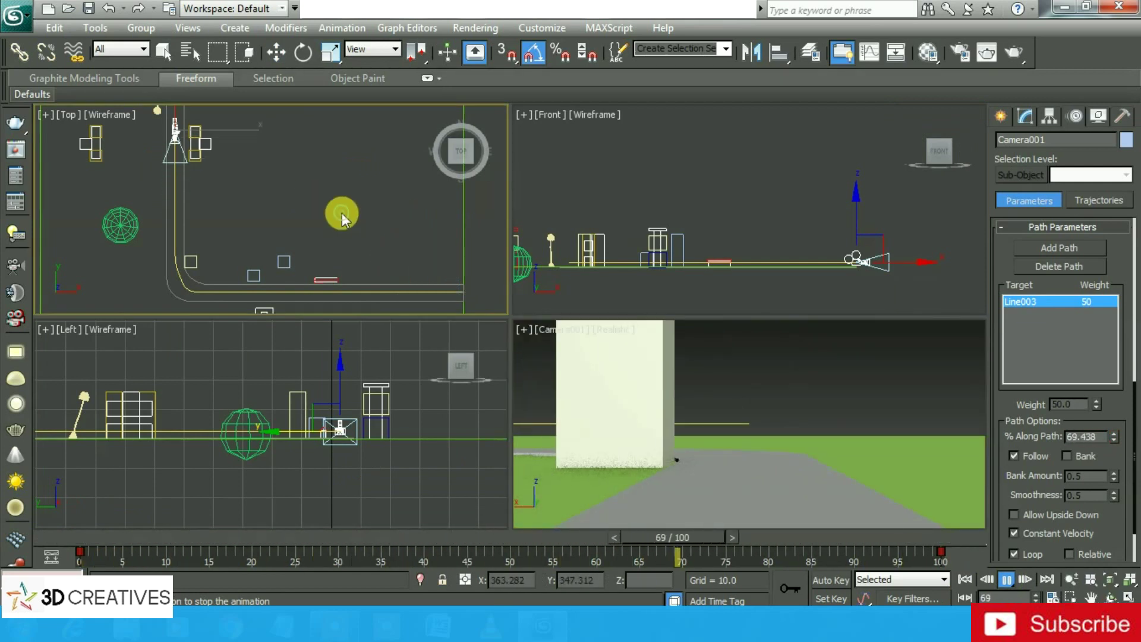
pyautogui.scroll(-2, 371, 226)
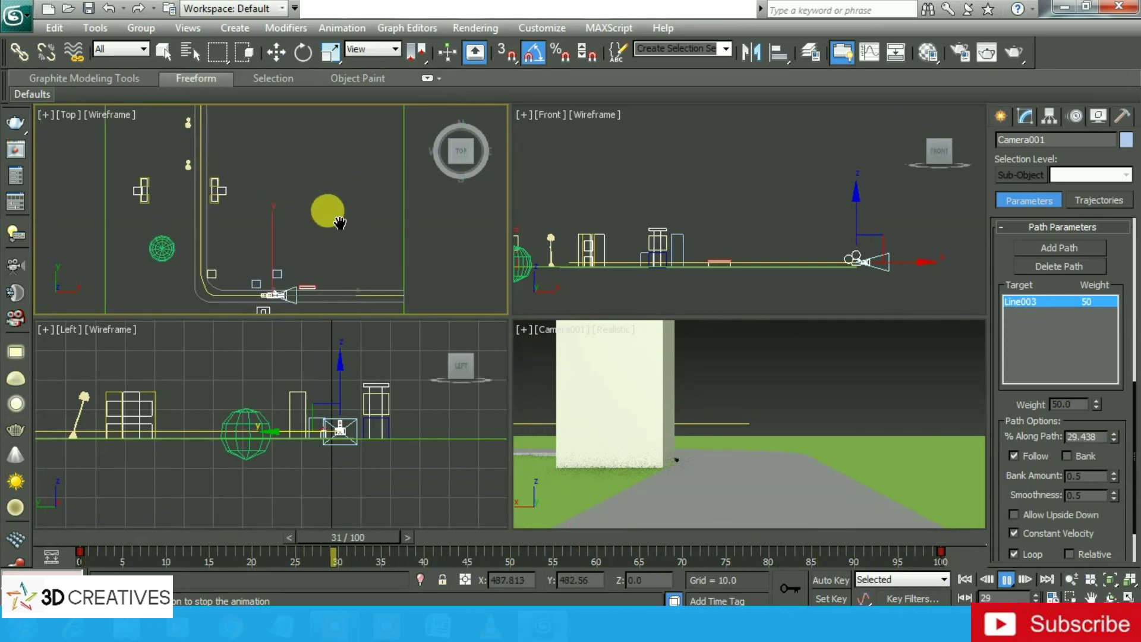
pyautogui.hotkey('alt', 'w')
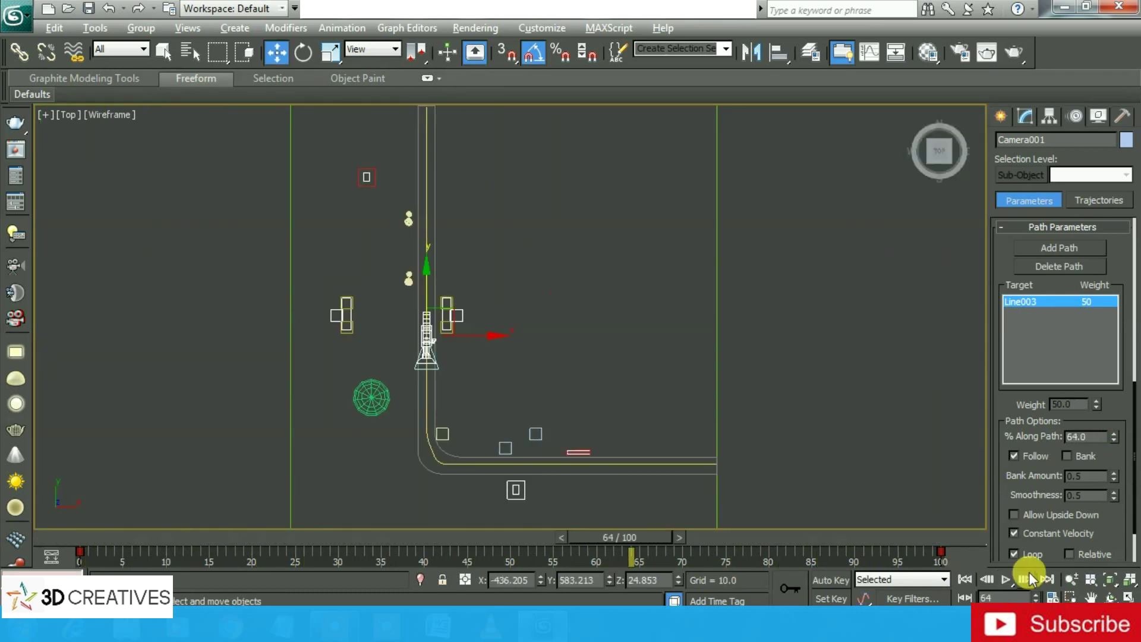
# Step: Preview playback in the Top view, rewind to frame 0, and frame the camera at the road corner
pyautogui.click(1023, 579)
pyautogui.scroll(-2, 562, 292)
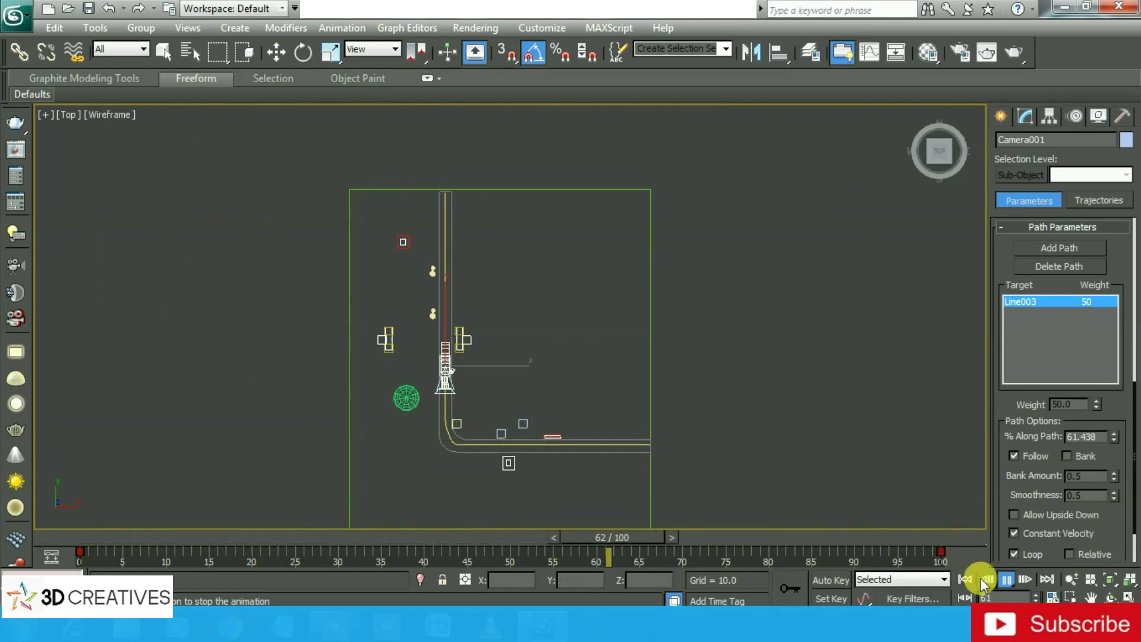
pyautogui.click(1006, 580)
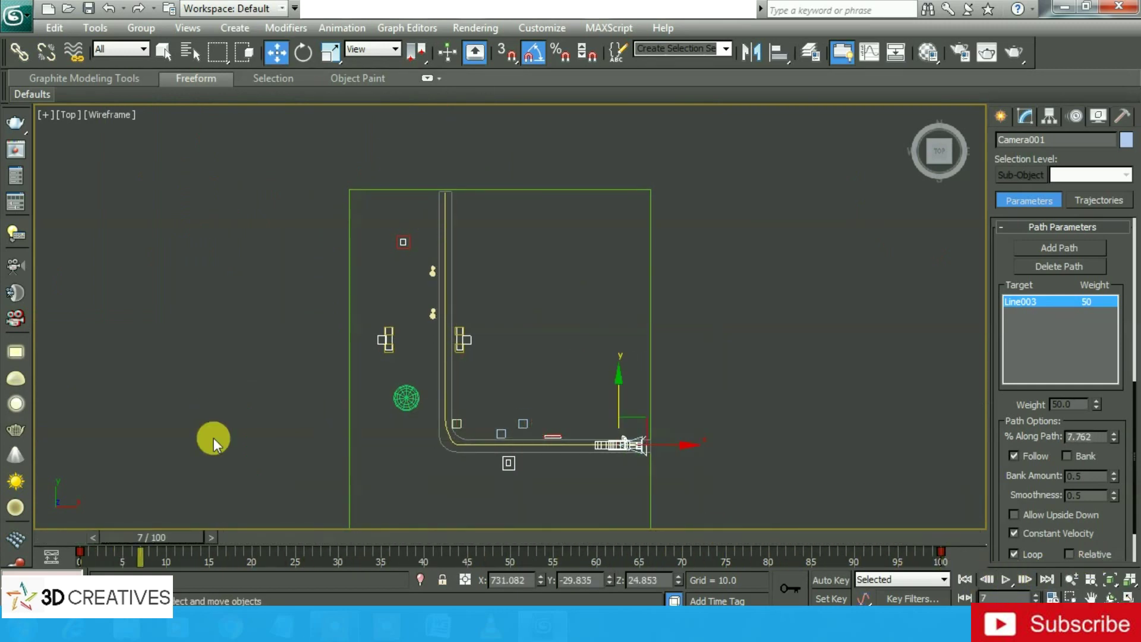
pyautogui.moveTo(151, 534); pyautogui.dragTo(87, 533)
pyautogui.scroll(2, 656, 407)
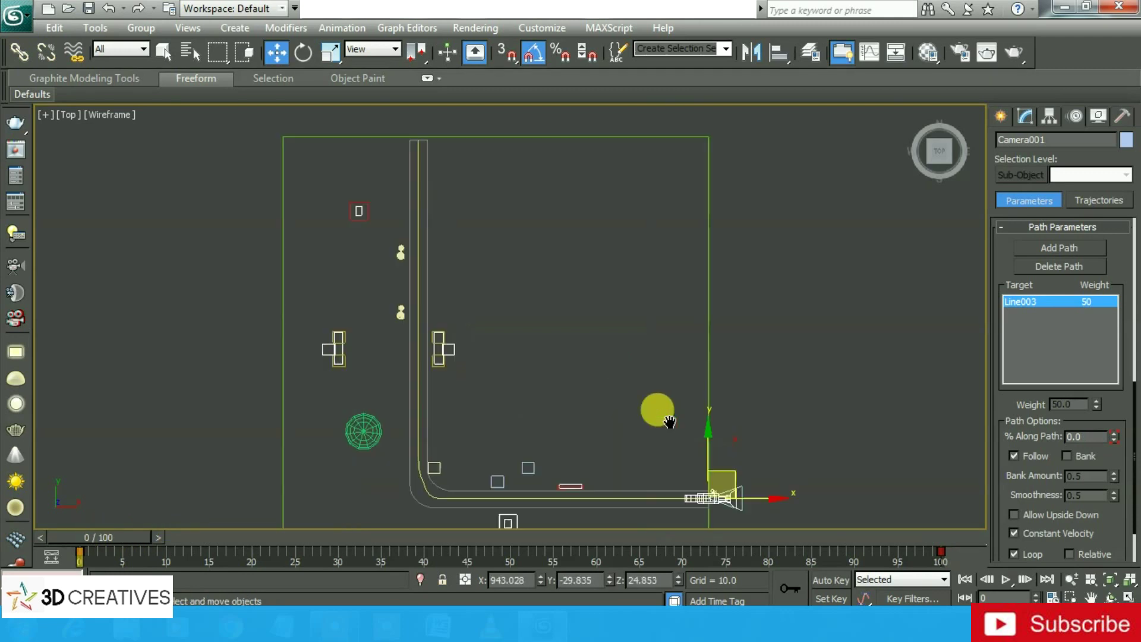
pyautogui.scroll(2, 856, 431)
pyautogui.moveTo(856, 431); pyautogui.dragTo(686, 295, button='middle')
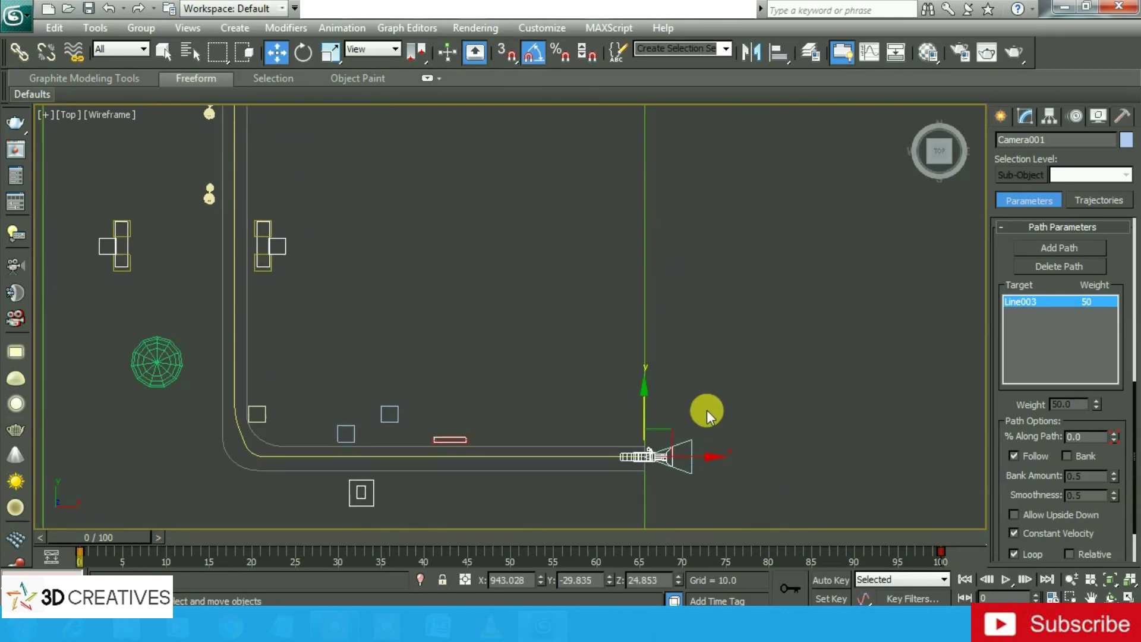
# Step: Rotate Camera001 90° on Z to face along the road, then return to Select and Move
pyautogui.click(297, 55)
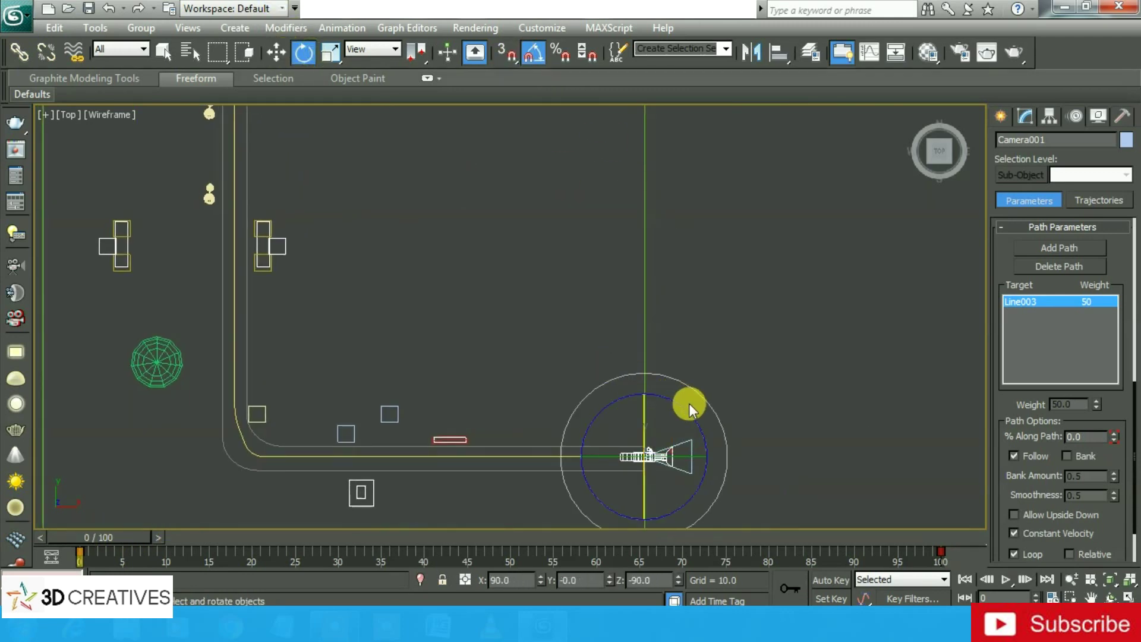
pyautogui.moveTo(686, 408); pyautogui.dragTo(657, 387)
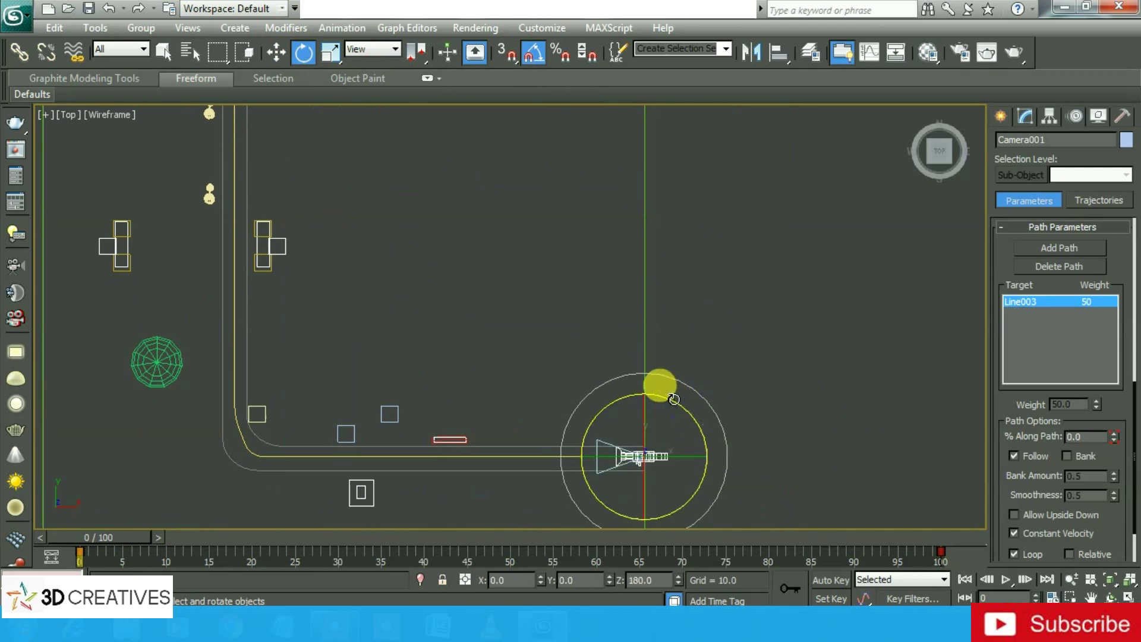
pyautogui.click(482, 53)
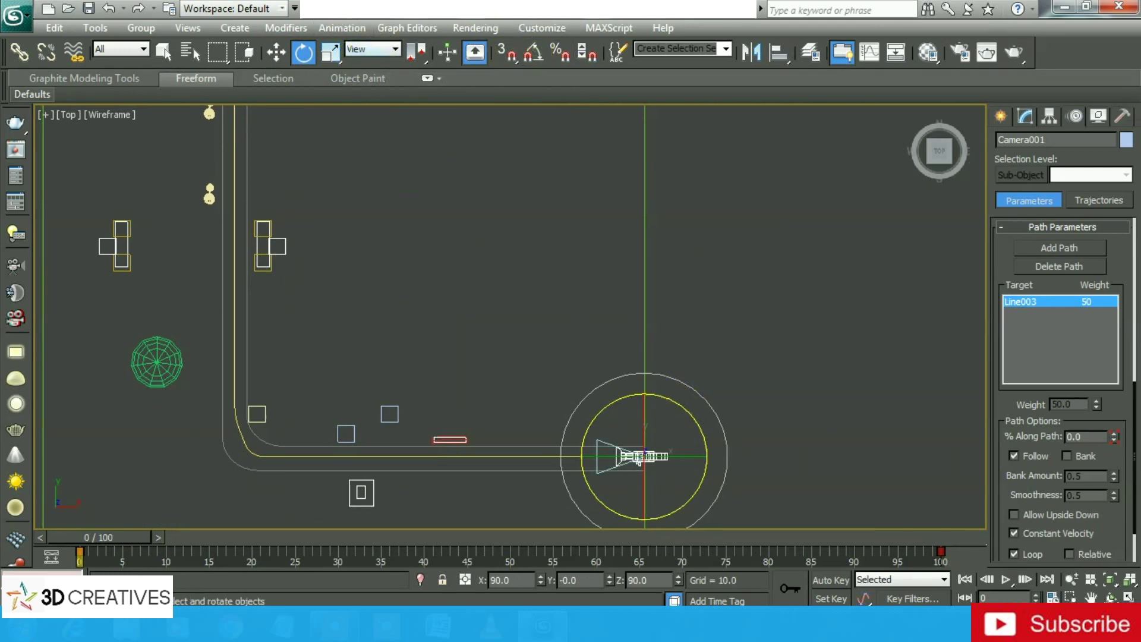
pyautogui.click(275, 54)
pyautogui.moveTo(713, 371); pyautogui.dragTo(860, 387, button='middle')
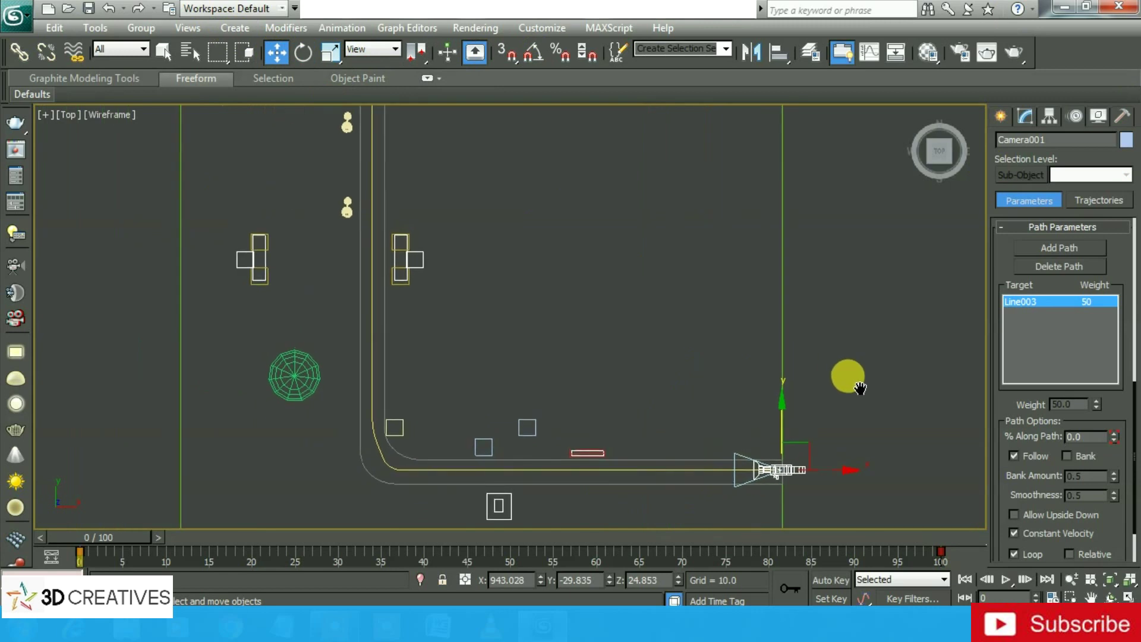
# Step: Play the animation in Top view following the camera, then stop and deselect it
pyautogui.click(1005, 579)
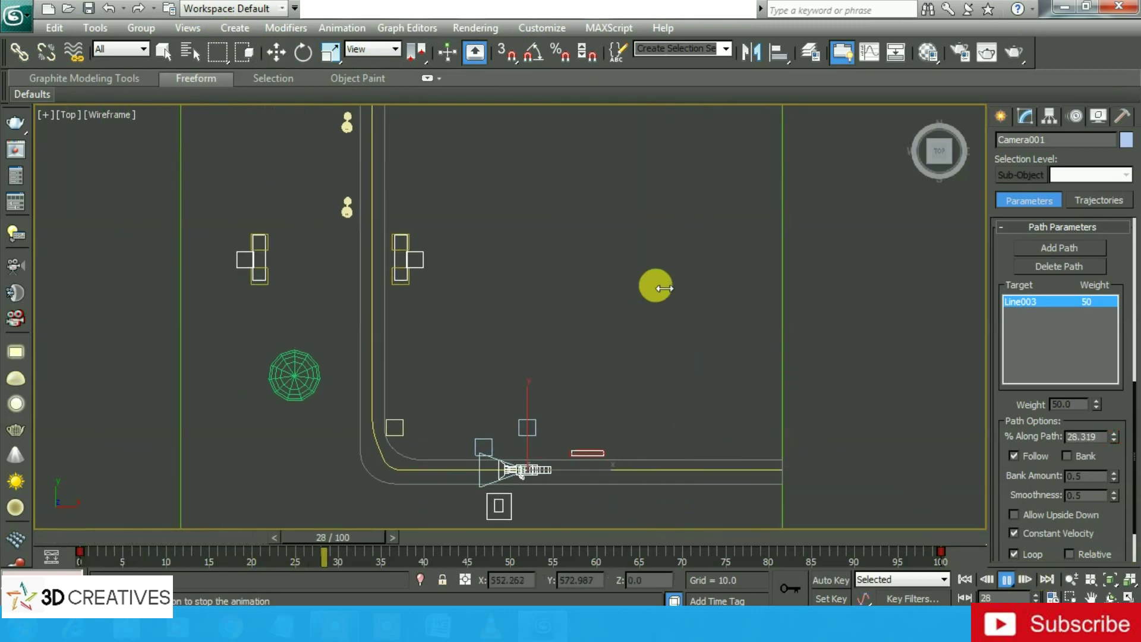
pyautogui.scroll(-2, 660, 297)
pyautogui.moveTo(675, 325)
pyautogui.mouseDown(button='middle')
pyautogui.moveTo(647, 201)
pyautogui.moveTo(637, 301)
pyautogui.moveTo(639, 217)
pyautogui.mouseUp(button='middle')
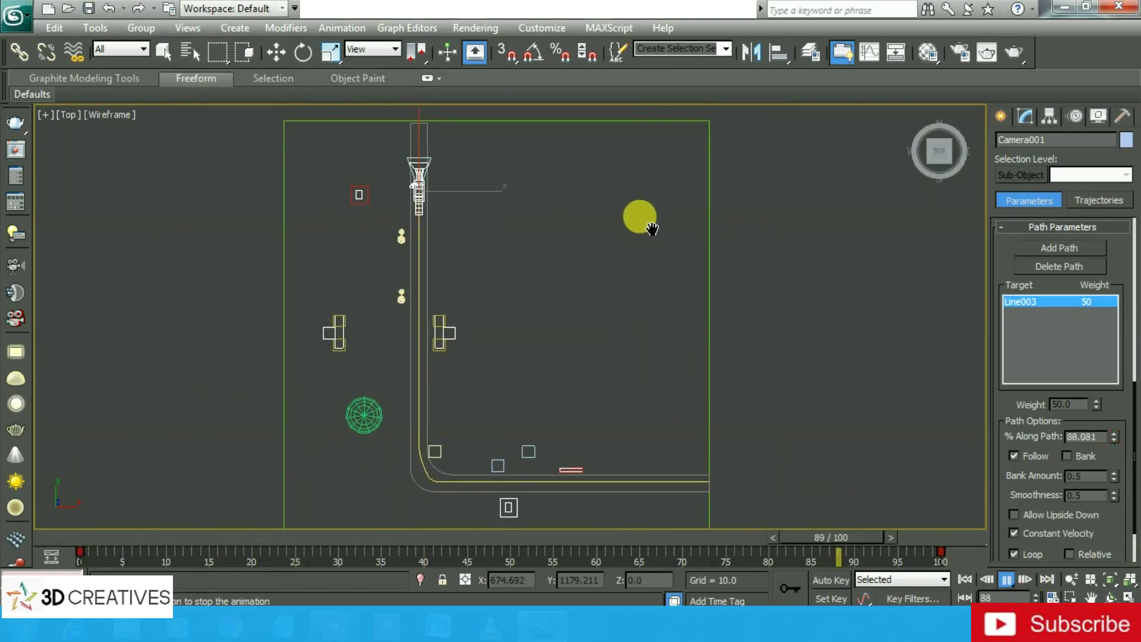
pyautogui.click(1006, 580)
pyautogui.click(742, 384)
# Step: Restore four viewports and play the walkthrough from frame 0 in the Camera001 view
pyautogui.hotkey('alt', 'w')
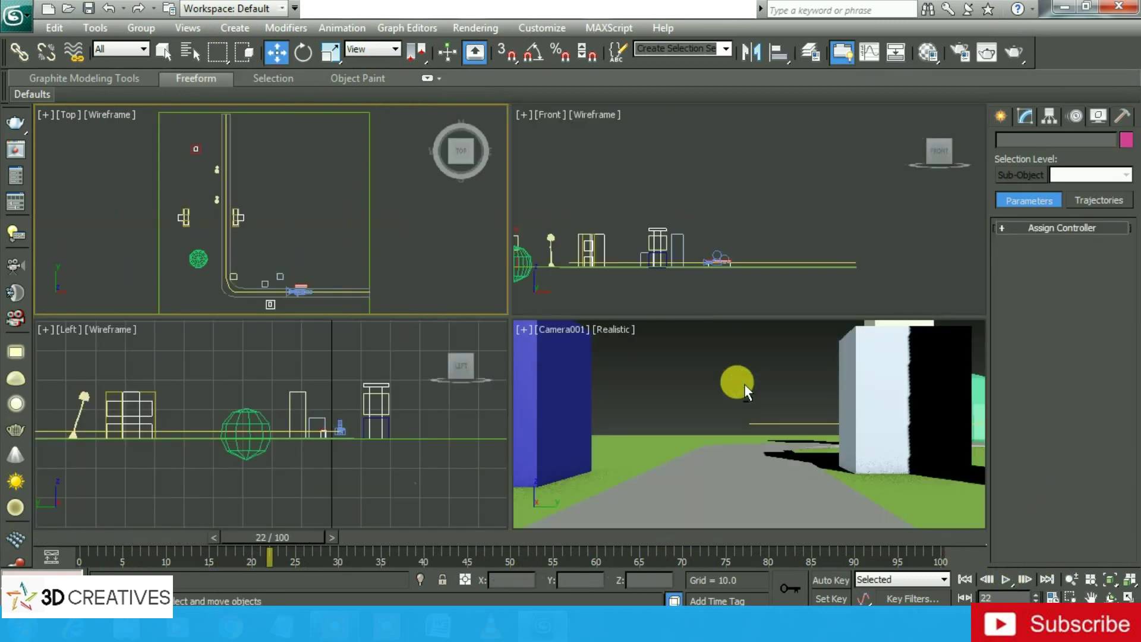
pyautogui.moveTo(263, 541); pyautogui.dragTo(34, 539)
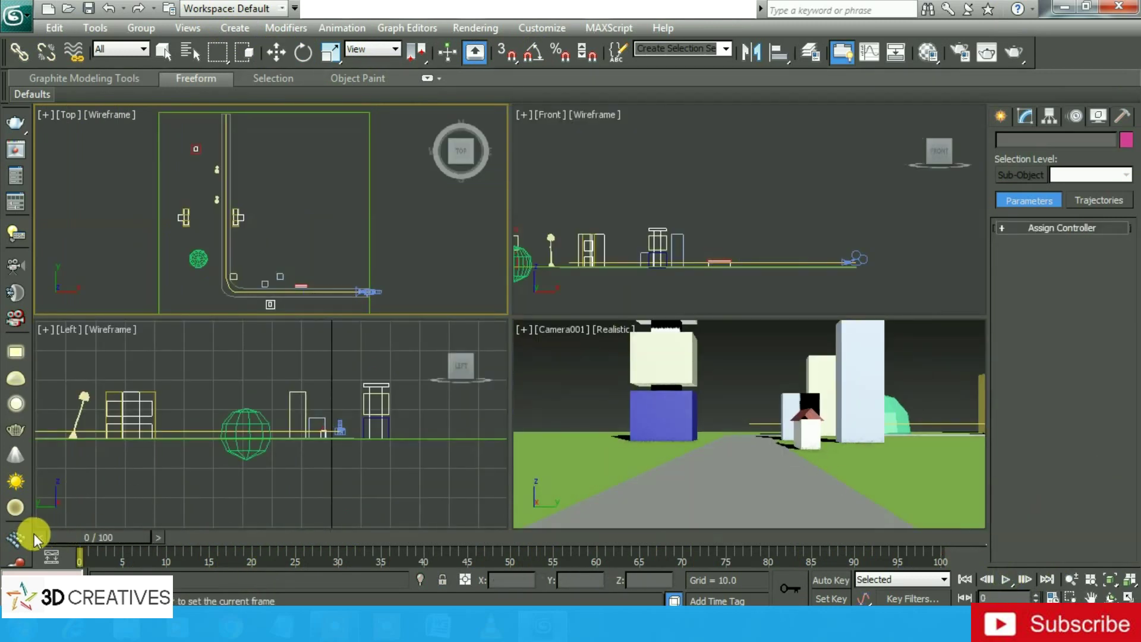
pyautogui.click(1003, 579)
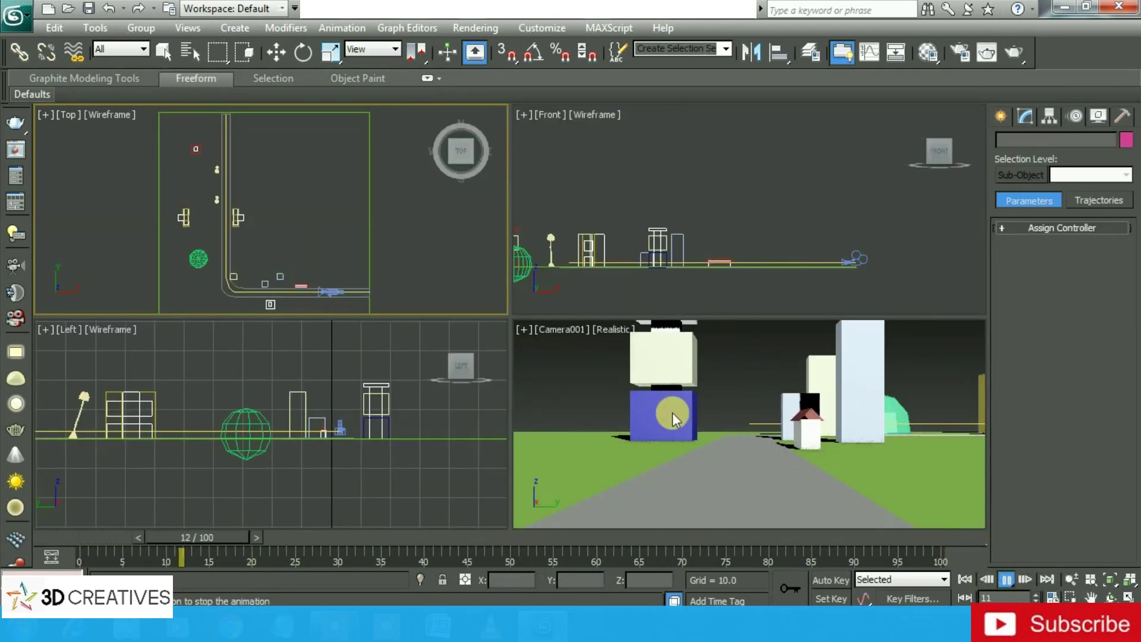
pyautogui.click(815, 422)
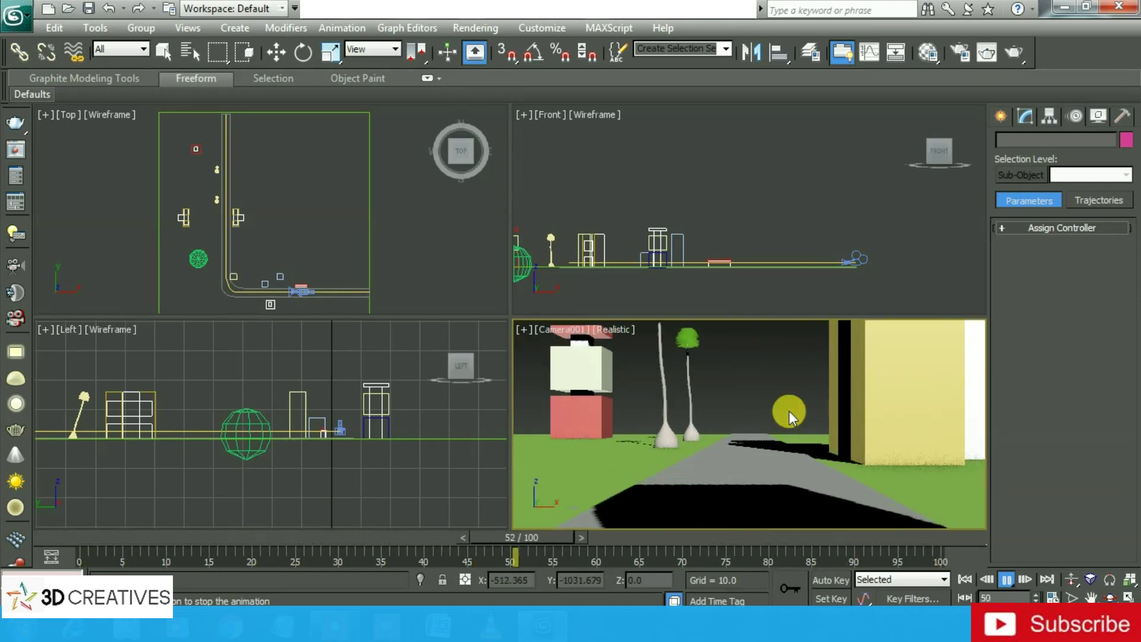
pyautogui.click(1006, 580)
pyautogui.moveTo(883, 543)
pyautogui.mouseDown()
pyautogui.moveTo(280, 505)
pyautogui.moveTo(108, 516)
pyautogui.mouseUp()
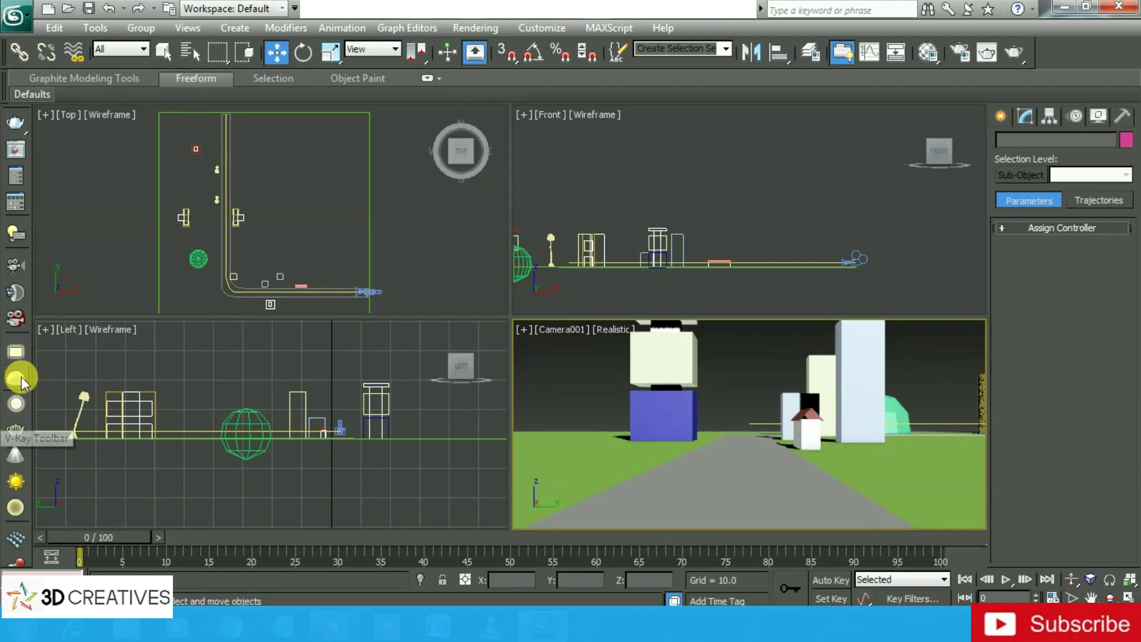
pyautogui.moveTo(113, 540)
pyautogui.mouseDown()
pyautogui.moveTo(132, 539)
pyautogui.moveTo(63, 540)
pyautogui.mouseUp()
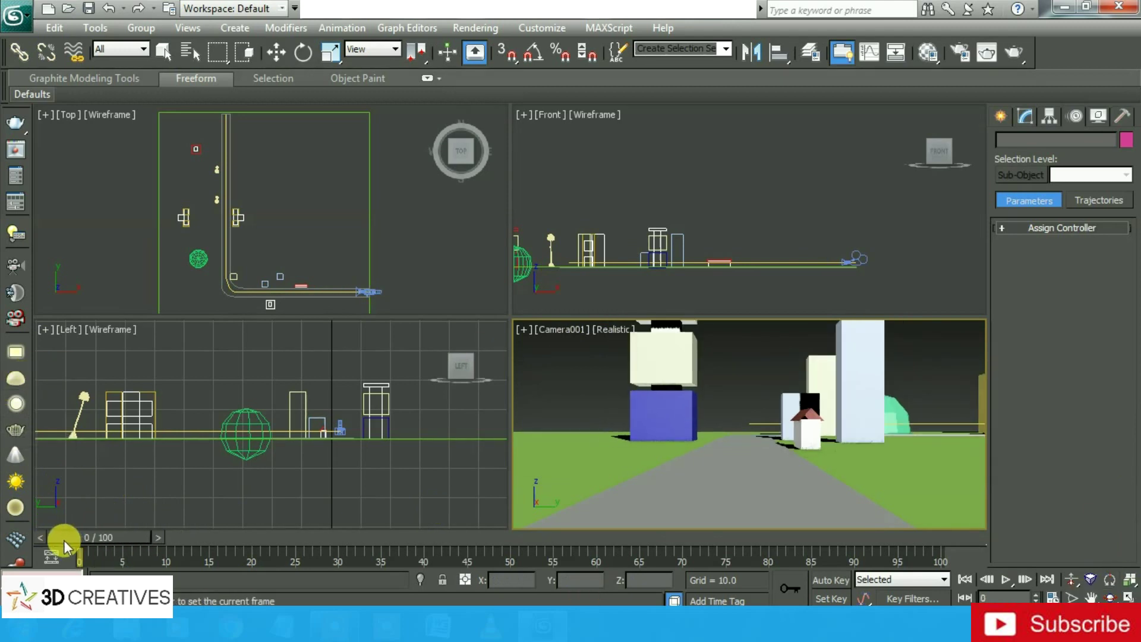
# Step: Replay briefly, rewind near the start, and open the Time Configuration dialog
pyautogui.click(1009, 585)
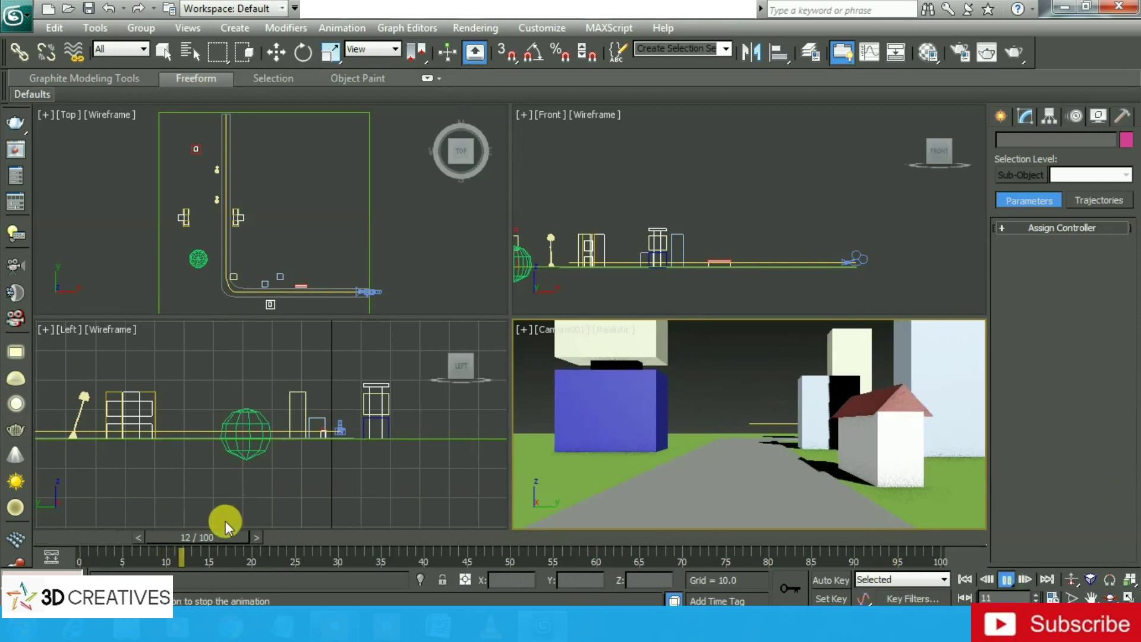
pyautogui.click(1006, 579)
pyautogui.moveTo(666, 539); pyautogui.dragTo(59, 531)
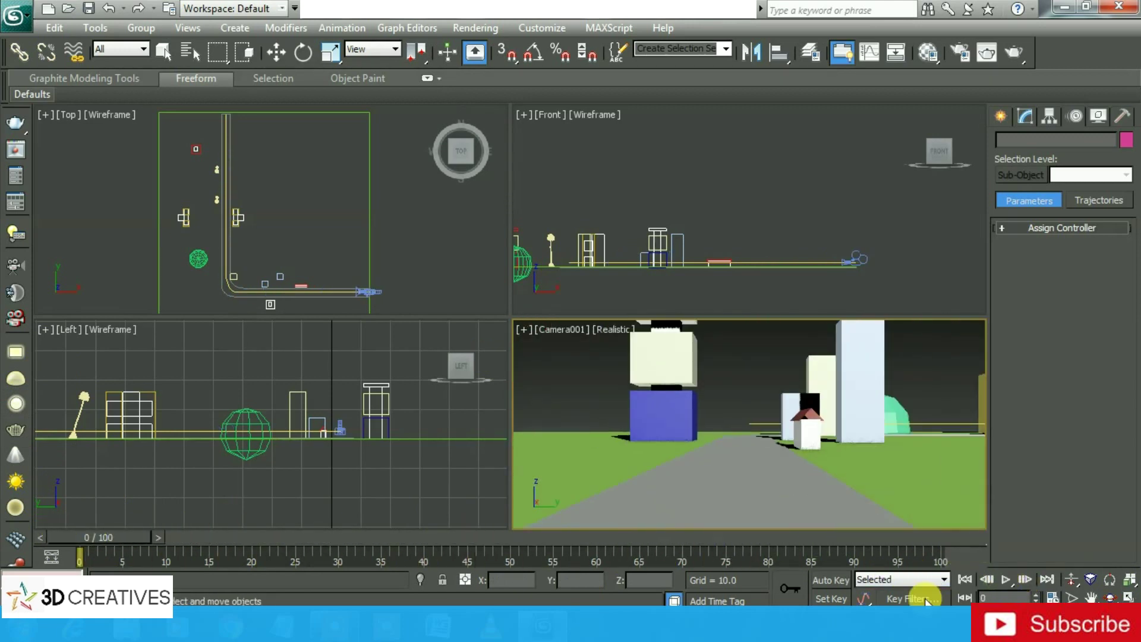
pyautogui.click(1055, 597)
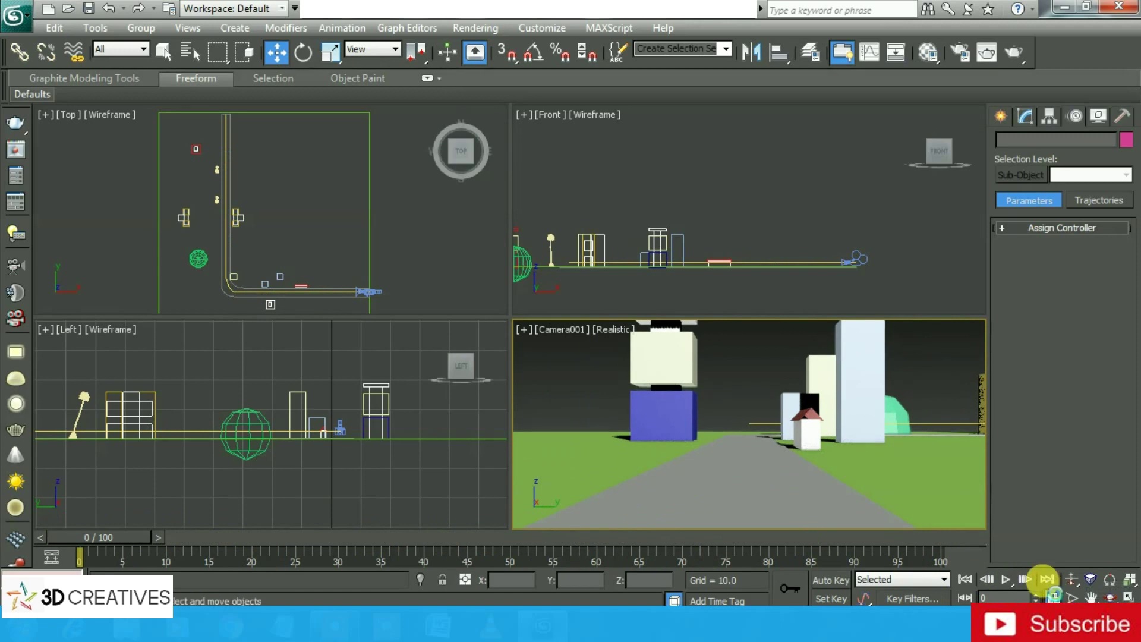
pyautogui.moveTo(468, 128); pyautogui.dragTo(457, 247)
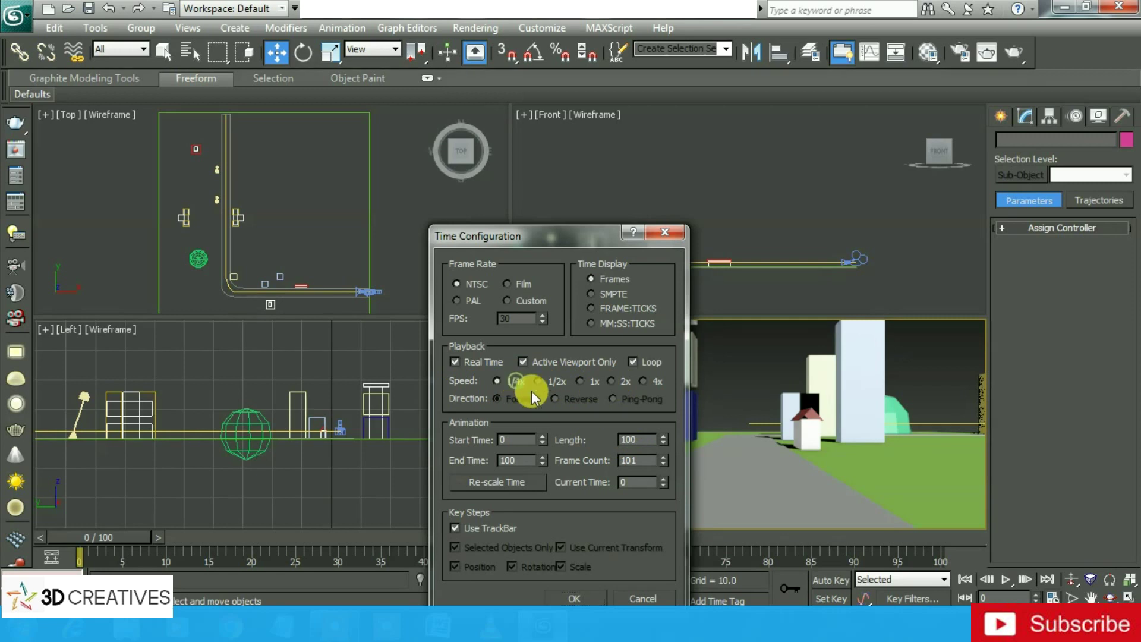
# Step: Apply the 1/4x playback speed and play the walkthrough
pyautogui.click(575, 597)
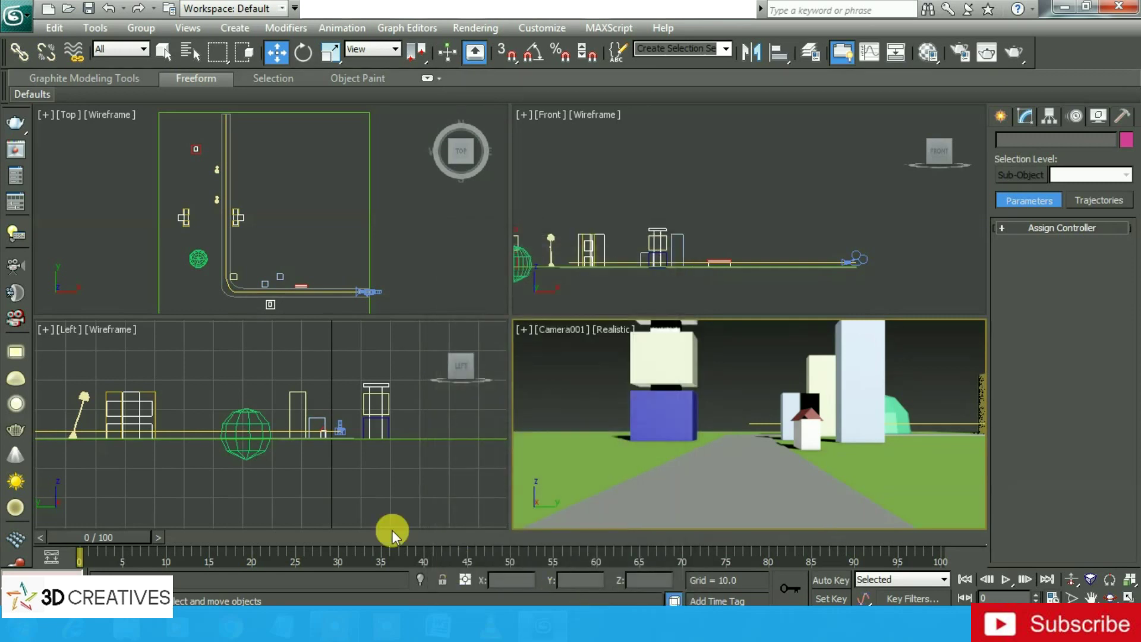
pyautogui.click(999, 579)
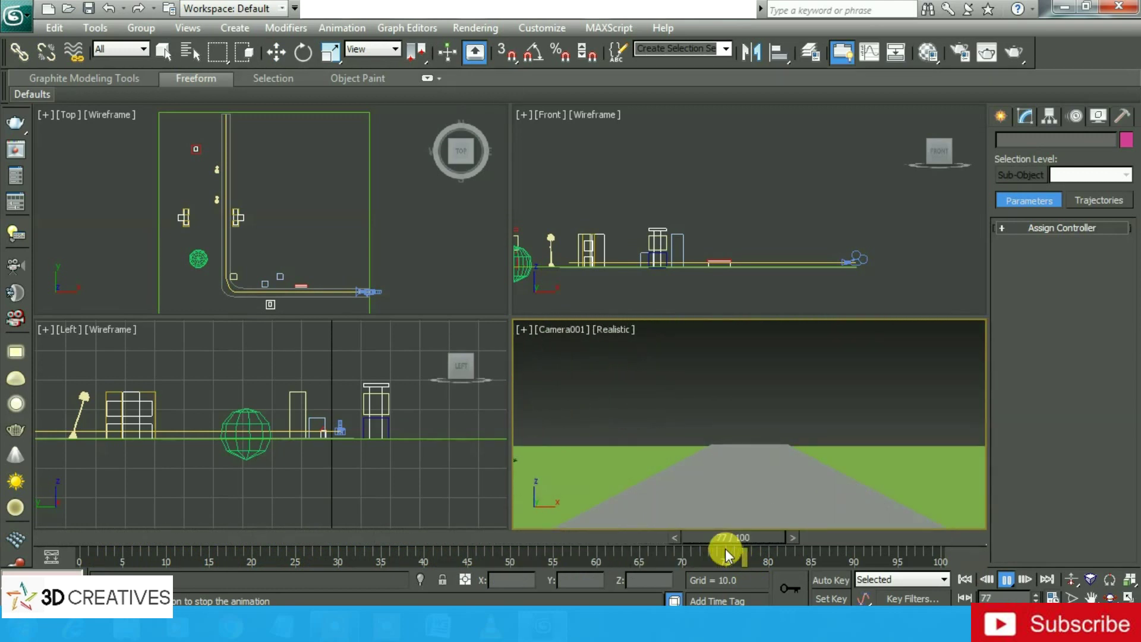
pyautogui.click(1005, 580)
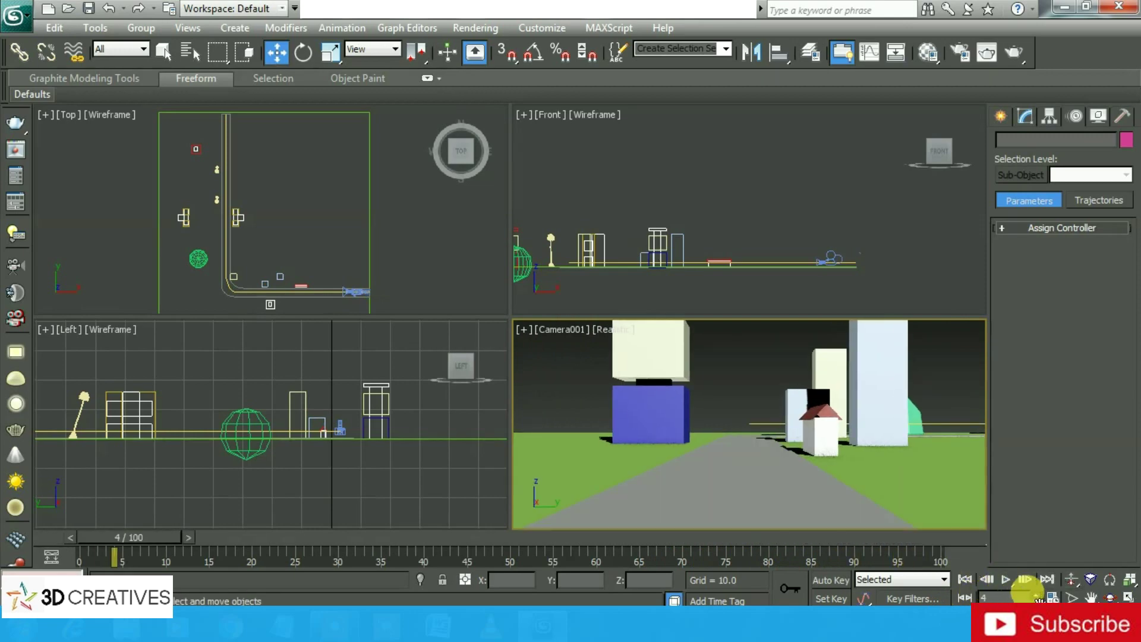
# Step: Change the playback speed to 1/2x and replay the walkthrough from the first frame
pyautogui.click(1052, 596)
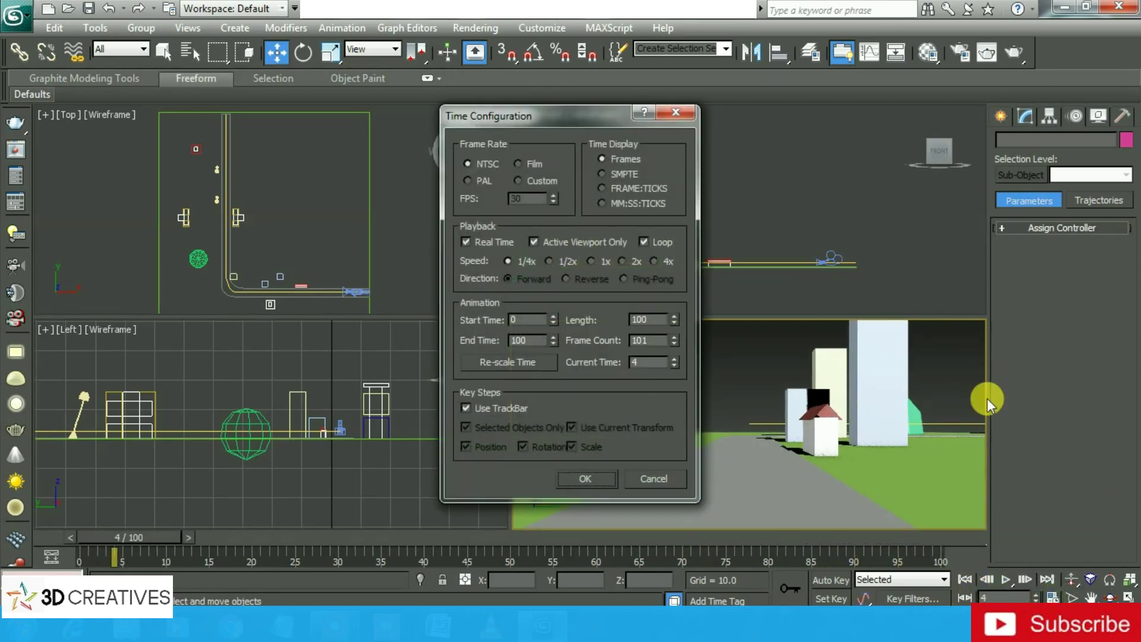
pyautogui.click(556, 264)
pyautogui.click(595, 486)
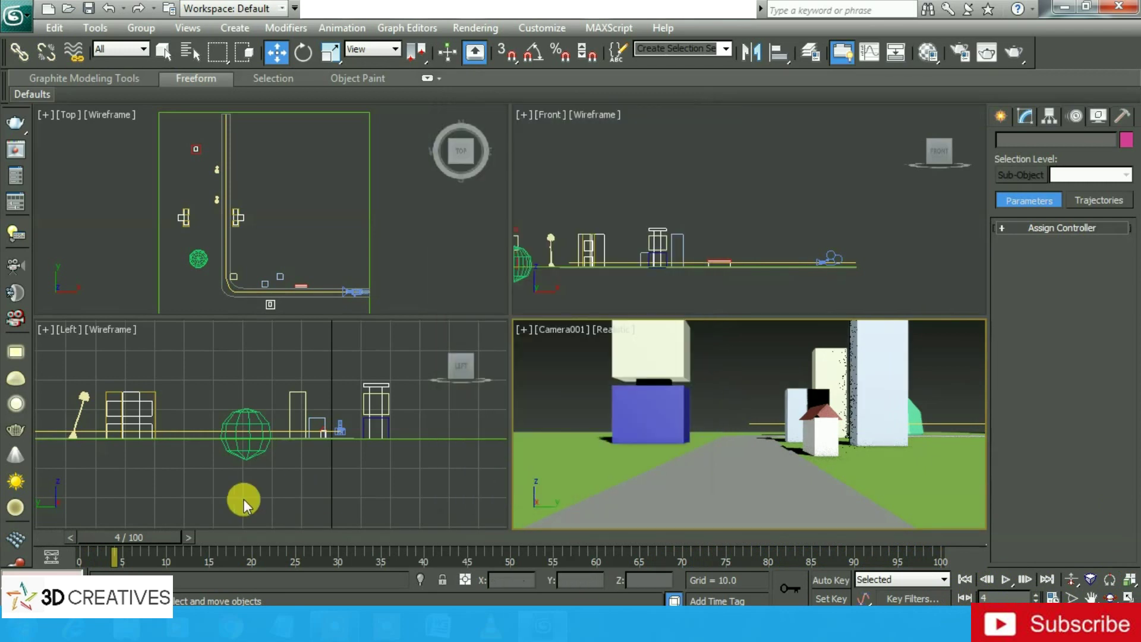
pyautogui.moveTo(101, 516); pyautogui.dragTo(63, 533)
pyautogui.click(963, 598)
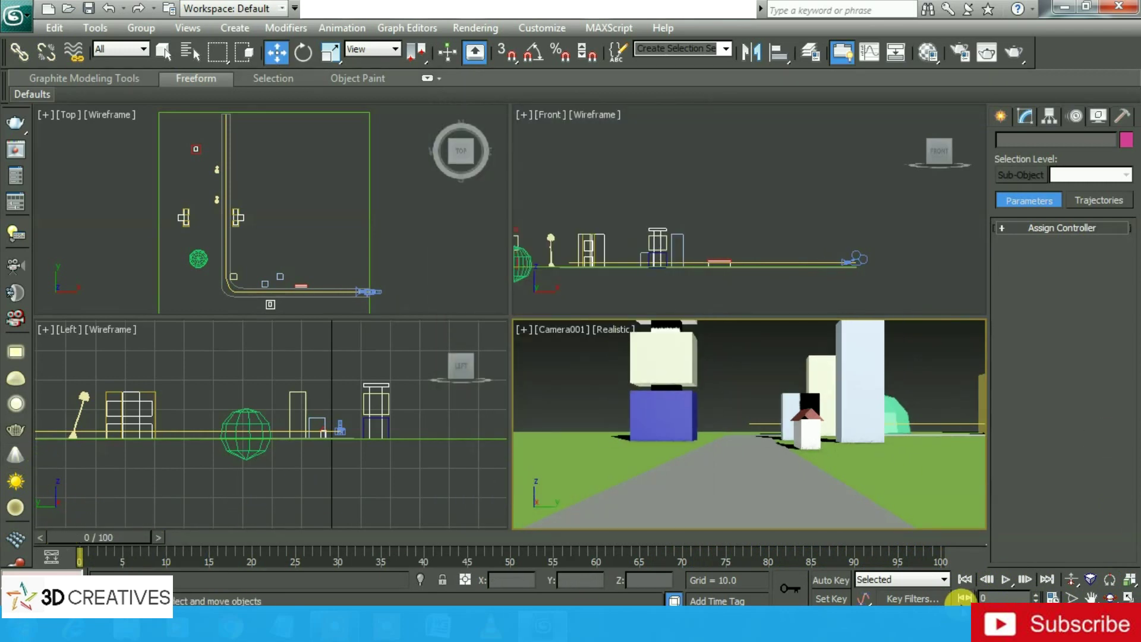
pyautogui.click(1004, 579)
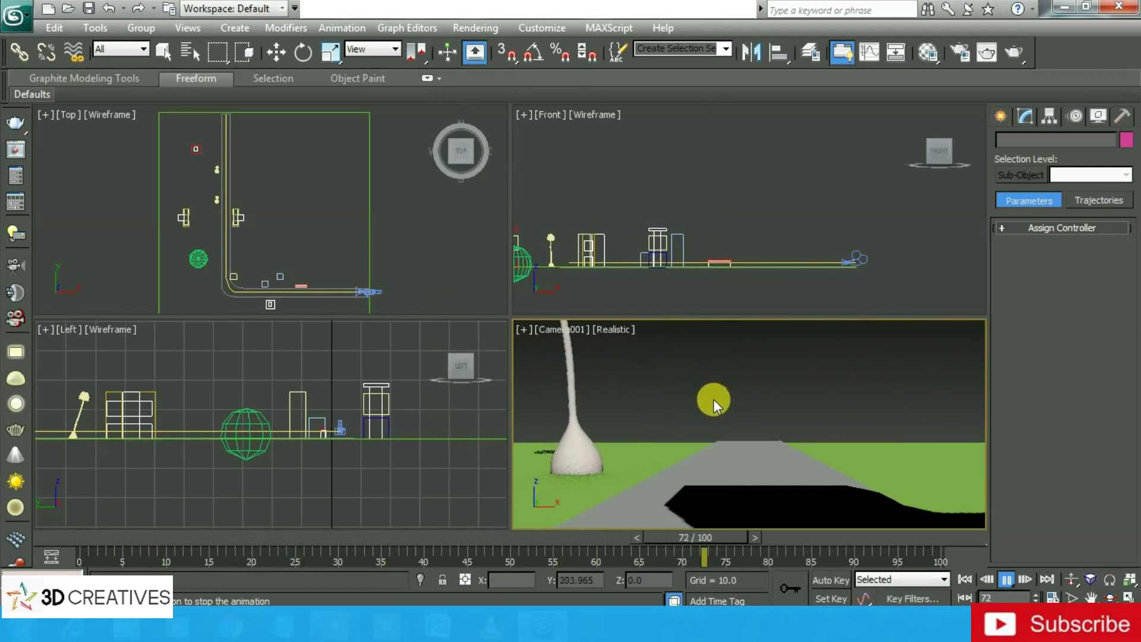
pyautogui.click(1004, 582)
# Step: Rewind, start playback again, and maximize the Camera001 viewport
pyautogui.moveTo(848, 537); pyautogui.dragTo(57, 511)
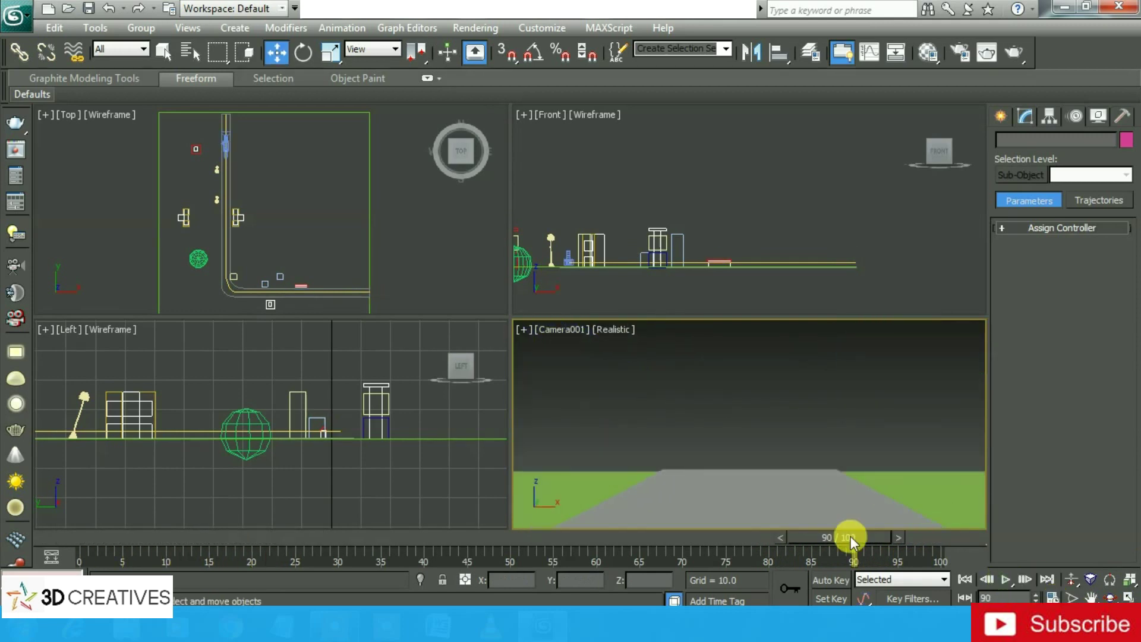
pyautogui.press('w')
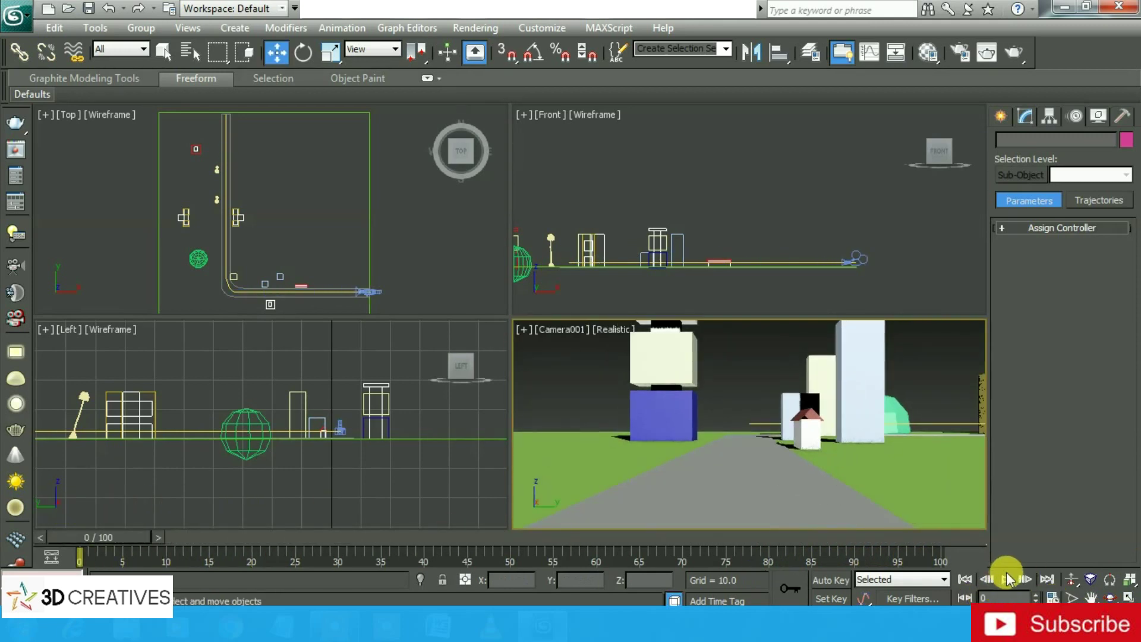
pyautogui.click(1008, 578)
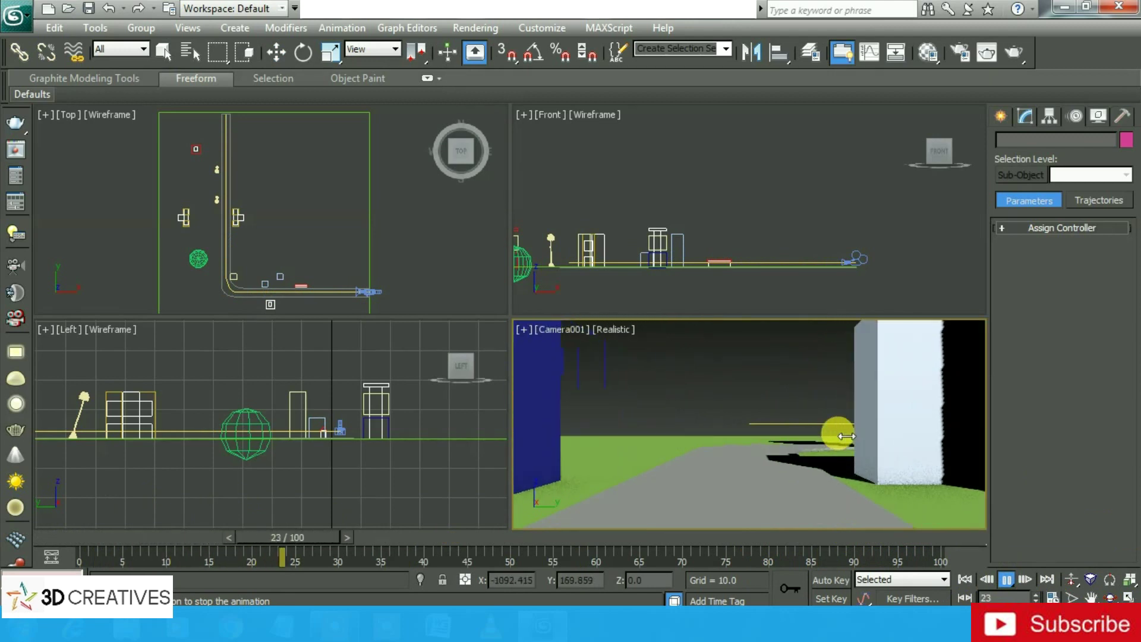
pyautogui.hotkey('alt', 'w')
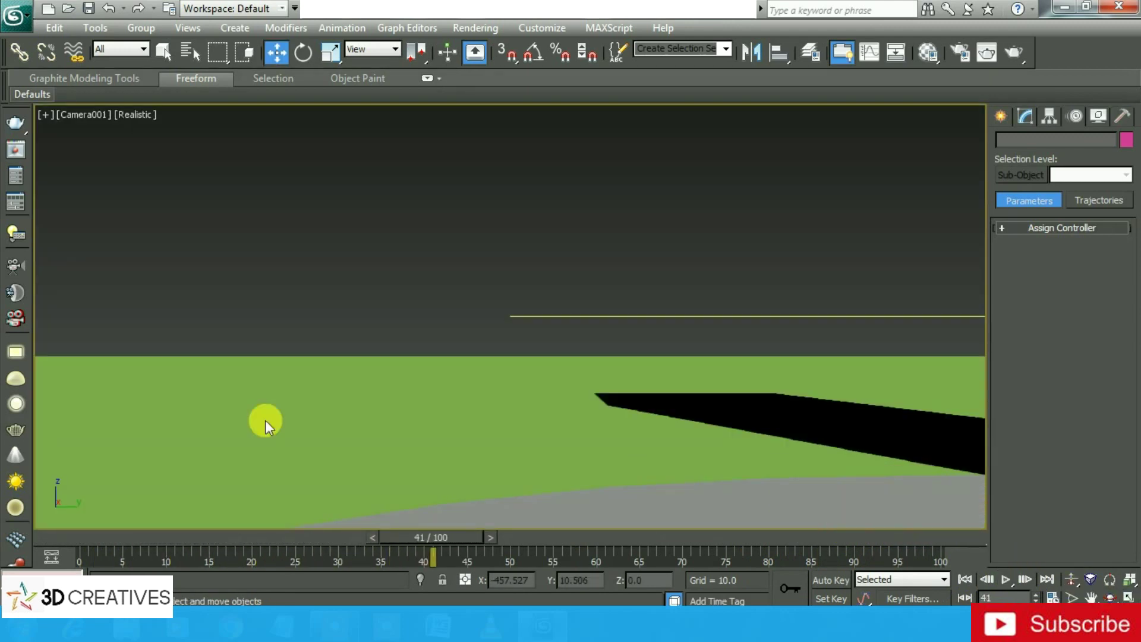
# Step: Rewind to frame 0 and play the walkthrough in the maximized Camera001 view
pyautogui.moveTo(452, 543); pyautogui.dragTo(48, 524)
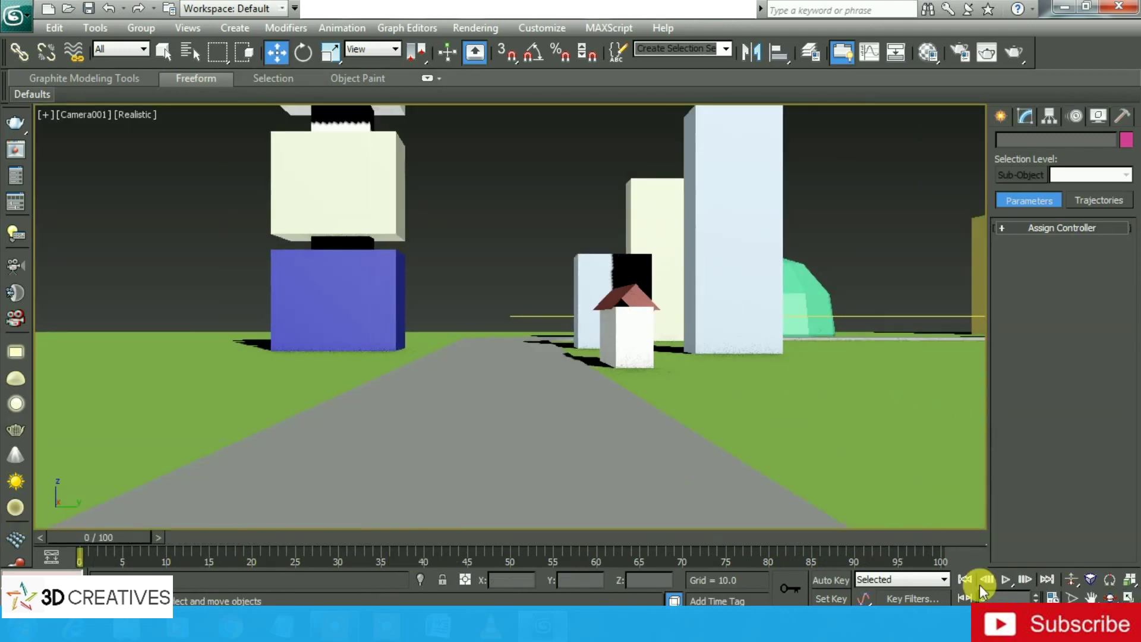
pyautogui.click(1006, 579)
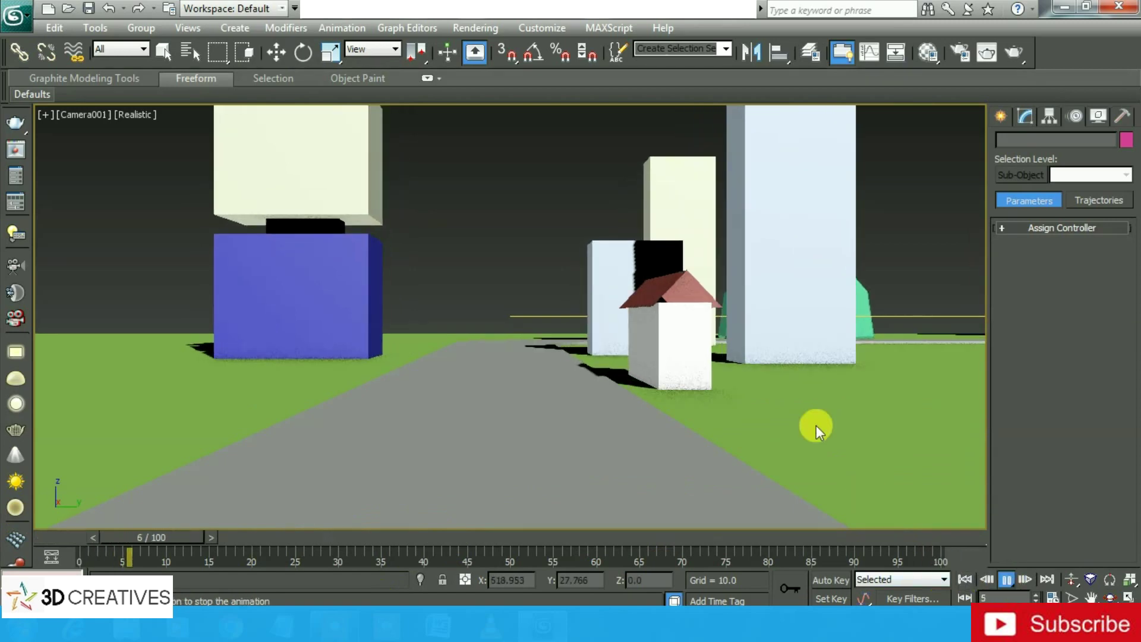